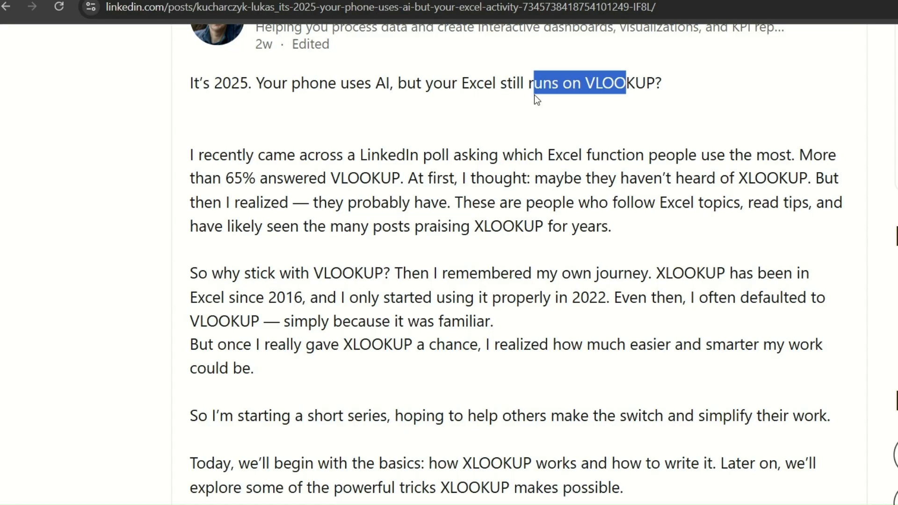
Step: Read the LinkedIn post's opening paragraph about the popularity of VLOOKUP and awareness of XLOOKUP
left_click_drag(226, 178, 390, 178)
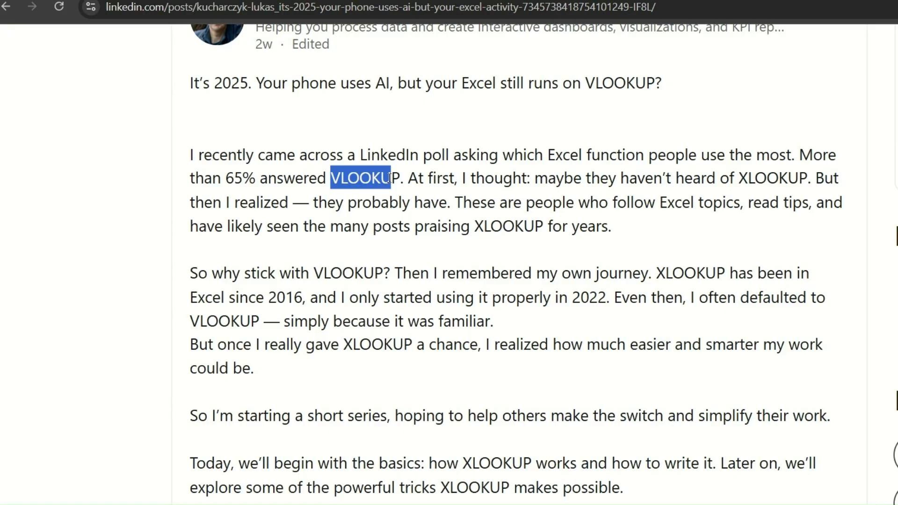
left_click_drag(495, 178, 657, 182)
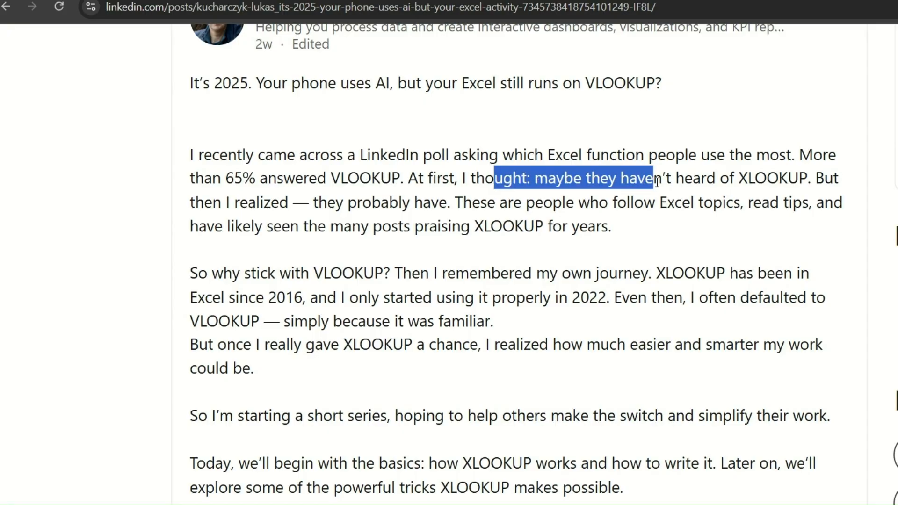
left_click(649, 189)
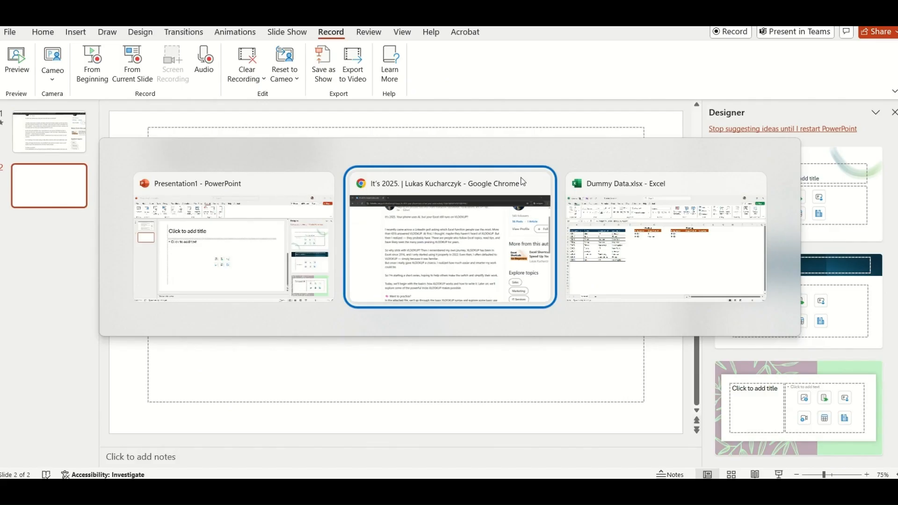
Step: Switch to the Dummy Data.xlsx workbook in Excel
key("alt+Tab")
key("Left")
key("Left")
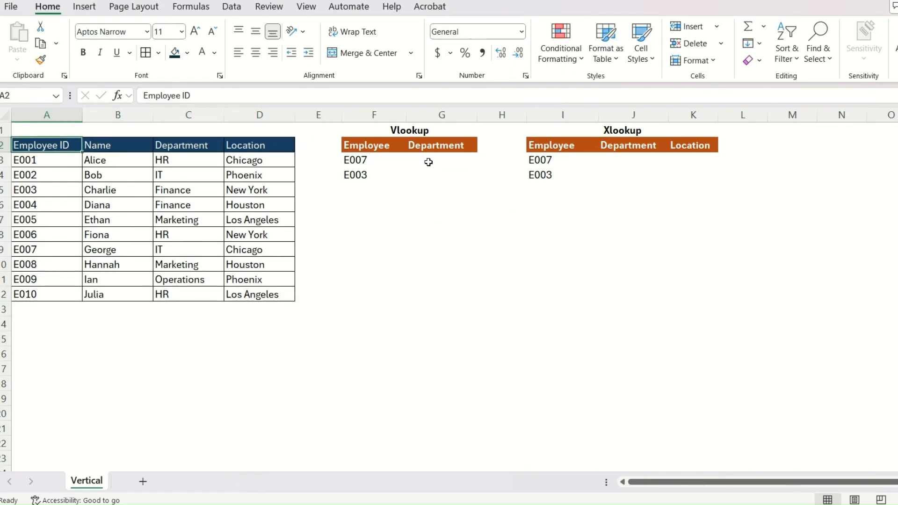
Step: Examine the employee table's columns and the Vlookup area's Department header and employee IDs
key("shift+Right")
key("shift+Right")
key("shift+Right")
key("shift+Down")
key("shift+Down")
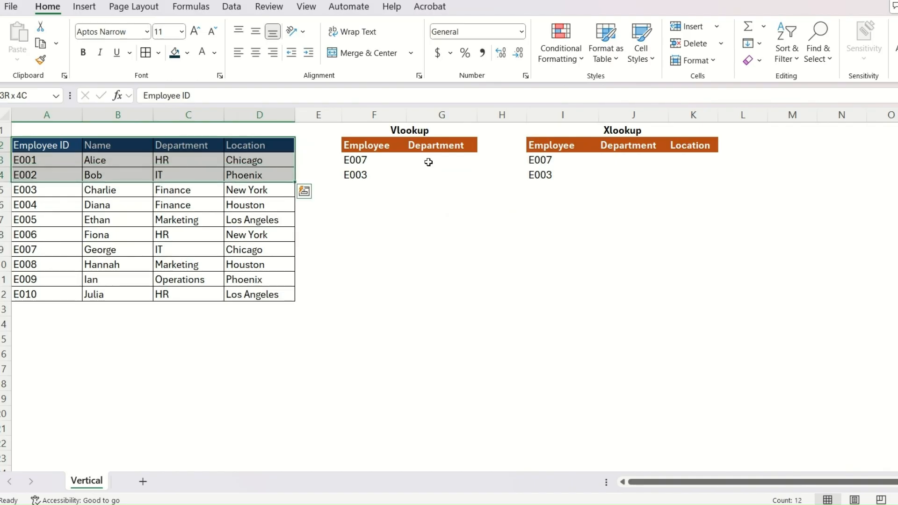
key("Up")
key("Right")
key("Down")
key("Right")
key("Right")
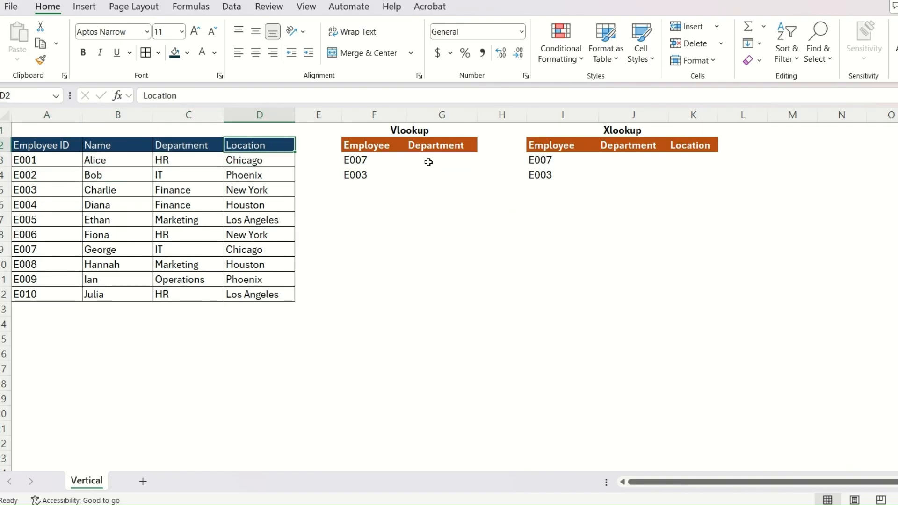
key("Right")
key("Right")
key("Right")
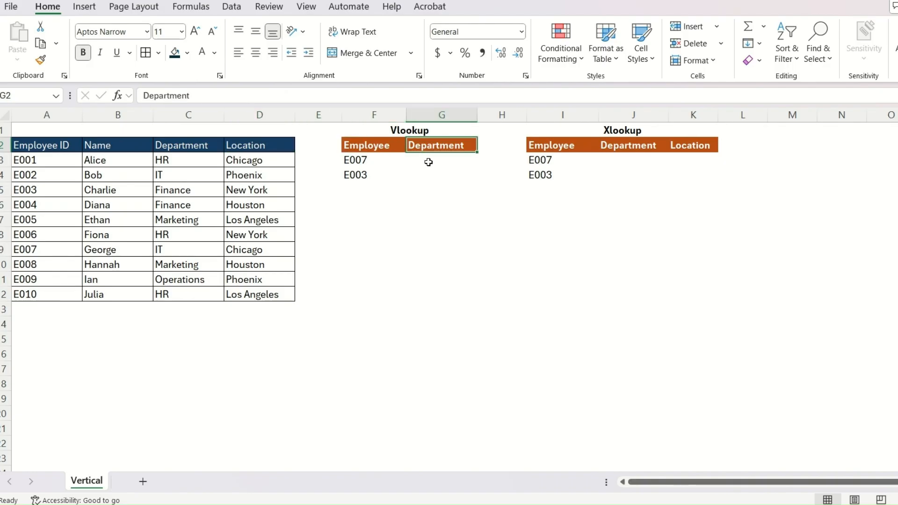
key("Down")
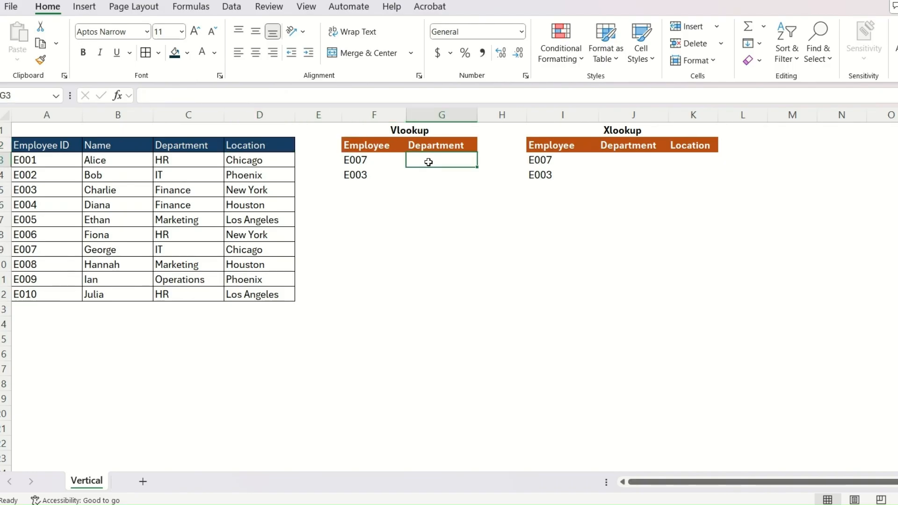
key("Left")
key("Down")
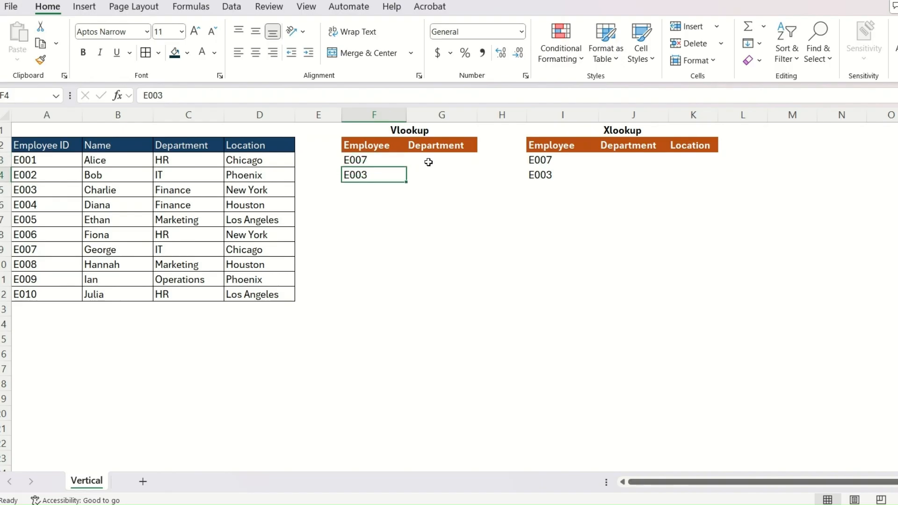
Step: Start a VLOOKUP formula in G3 with F3 as the lookup value
key("Up")
key("Right")
type("=vl")
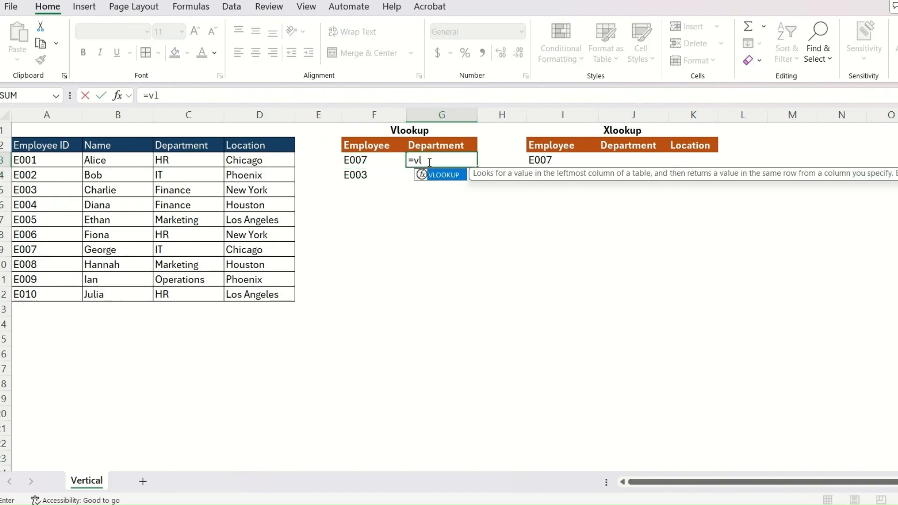
type("ookup(")
key("Left")
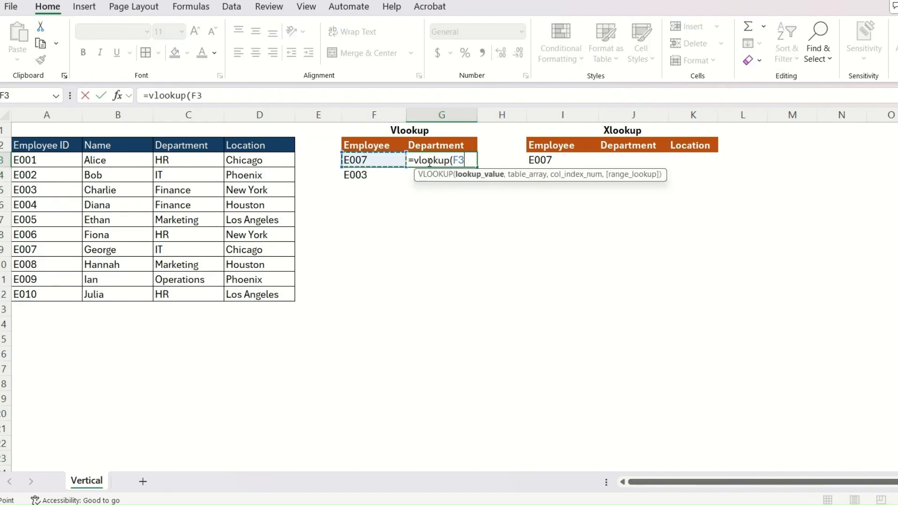
Step: Set the VLOOKUP table array to the employee data range A3:D12
type(",")
key("Left")
key("Left")
key("Left")
key("Left")
key("Left")
key("Left")
key("shift+Right")
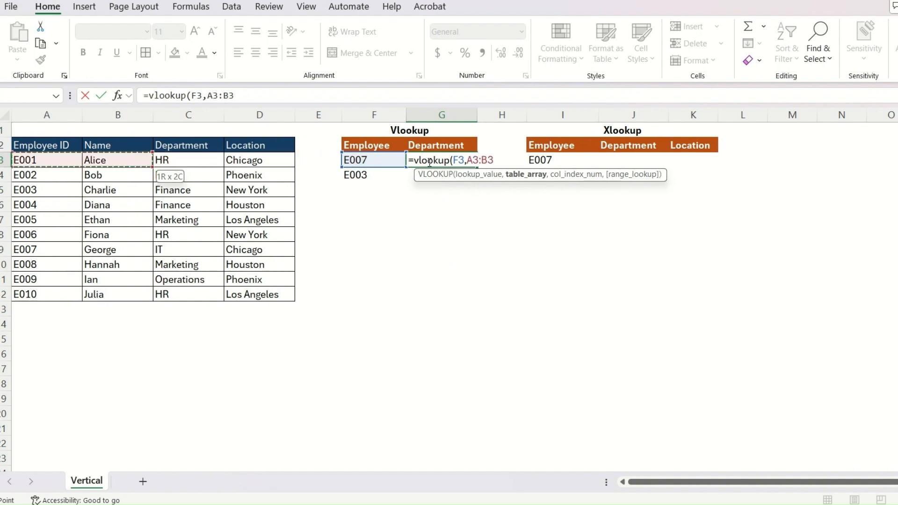
key("shift+Right")
key("shift+Right")
key("shift+Down")
key("shift+Down")
key("shift+Down")
key("shift+Down")
key("shift+Down")
key("shift+Down")
key("shift+Down")
key("shift+Down")
key("shift+Down")
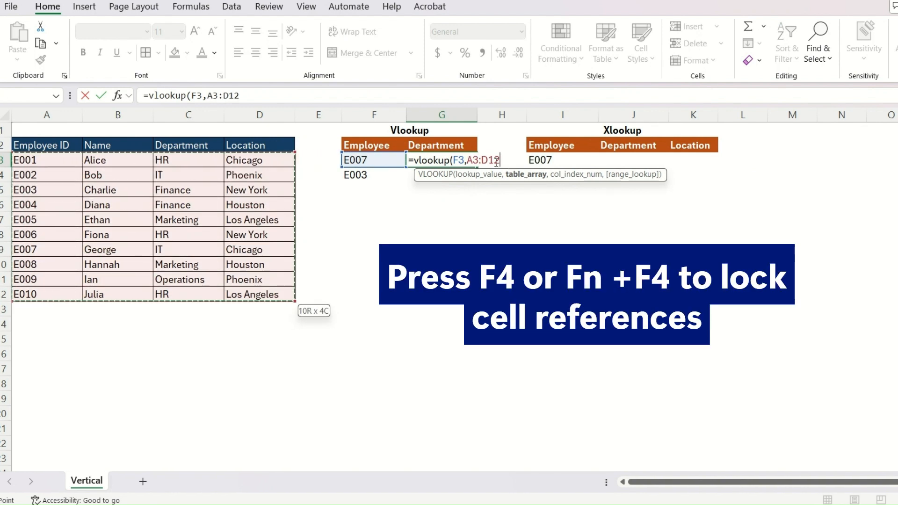
Step: Lock the table array in the G3 formula as the absolute range $A$3:$D$12
left_click_drag(467, 160, 501, 159)
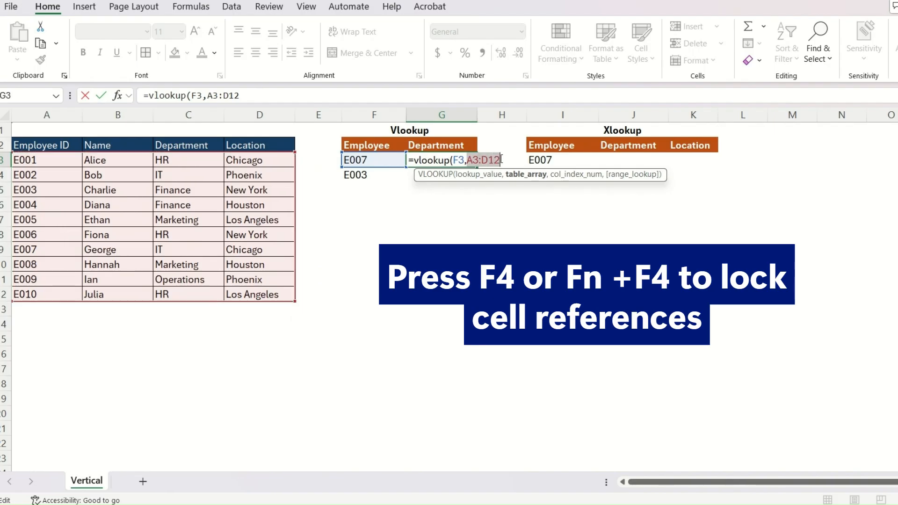
left_click(498, 159)
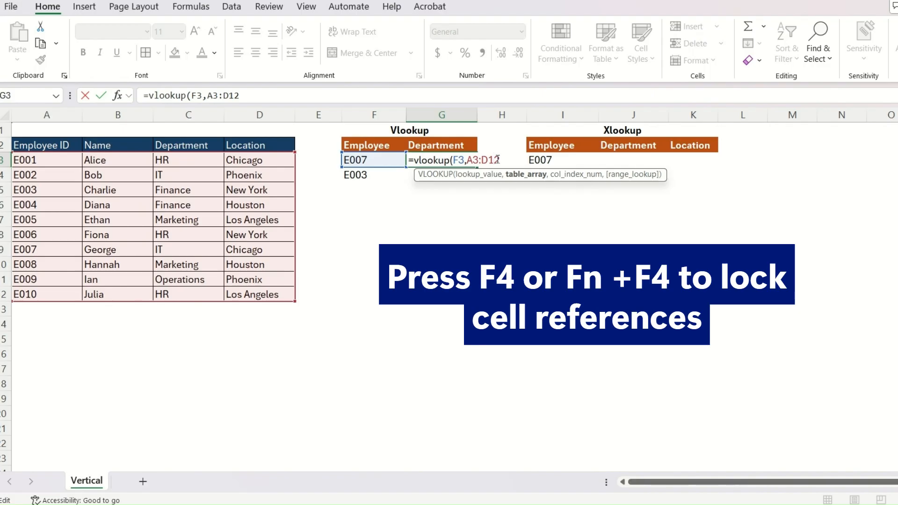
key("F4")
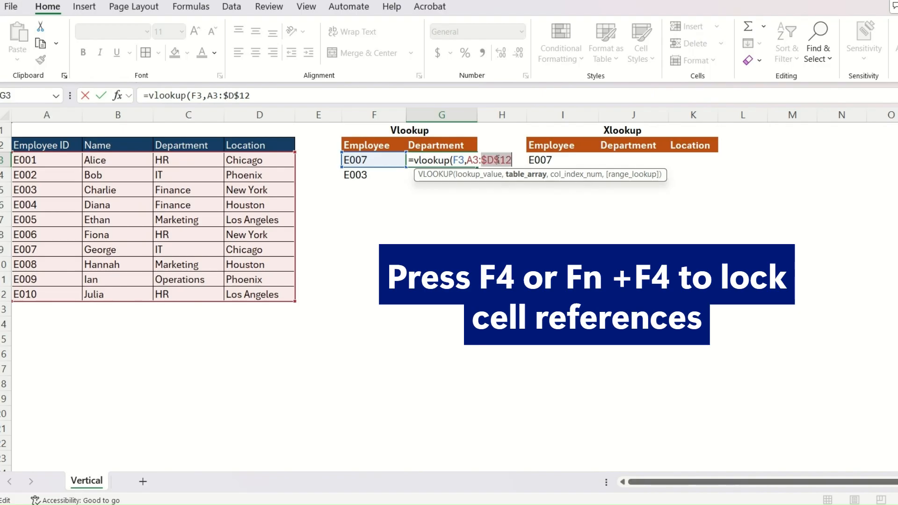
left_click(472, 161)
key("F4")
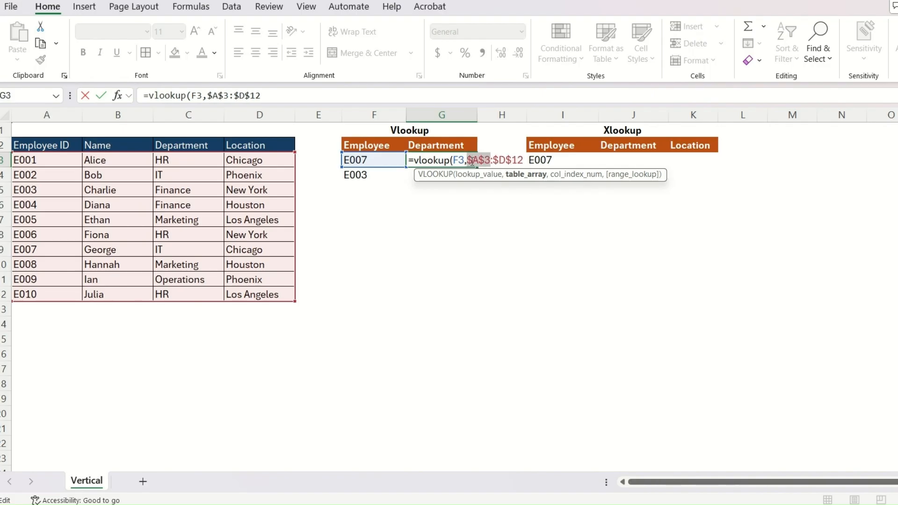
Step: Complete the VLOOKUP in G3 with column index 3 and False for an exact match
left_click(521, 162)
type(",")
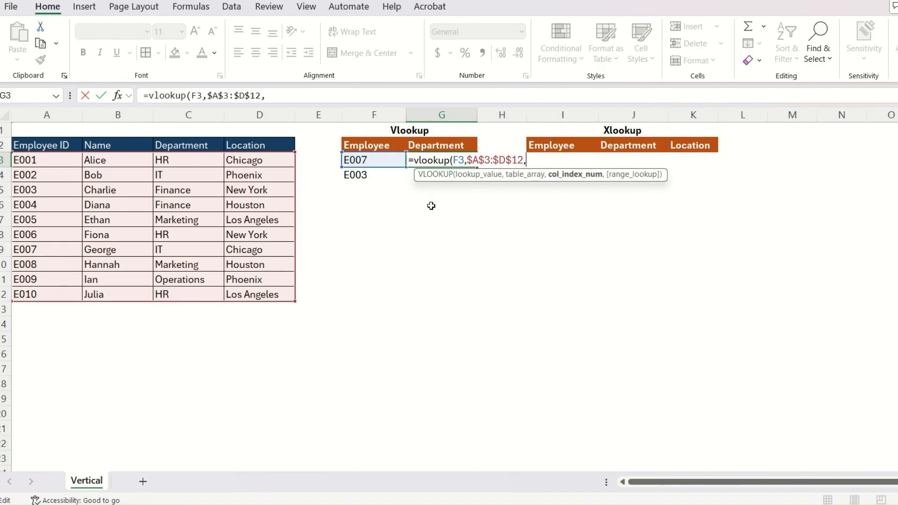
type("3,")
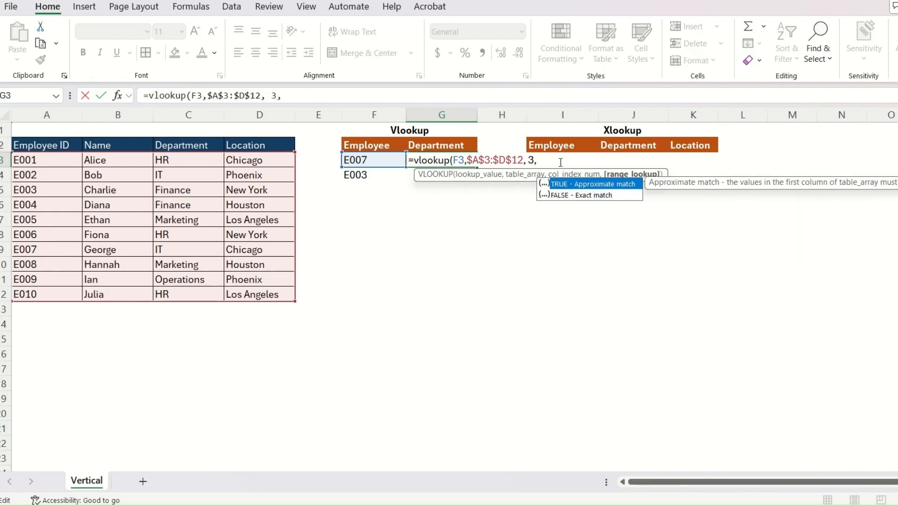
type(" Fal")
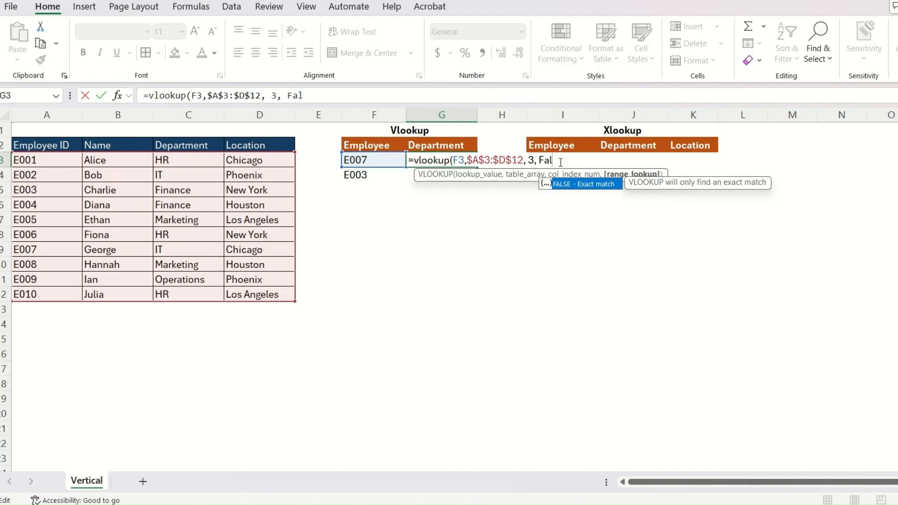
type("se)")
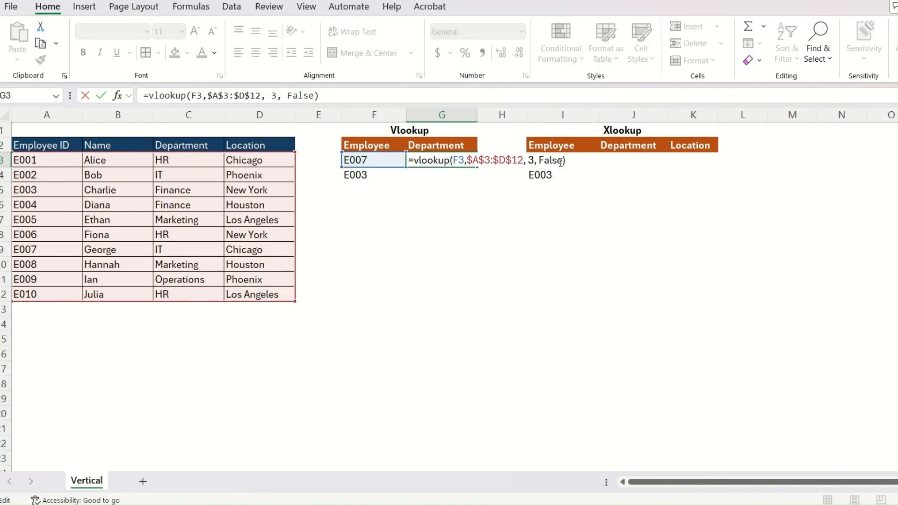
key("Return")
Step: Fill the VLOOKUP formula from G3 down to G4
key("Up")
key("shift+Down")
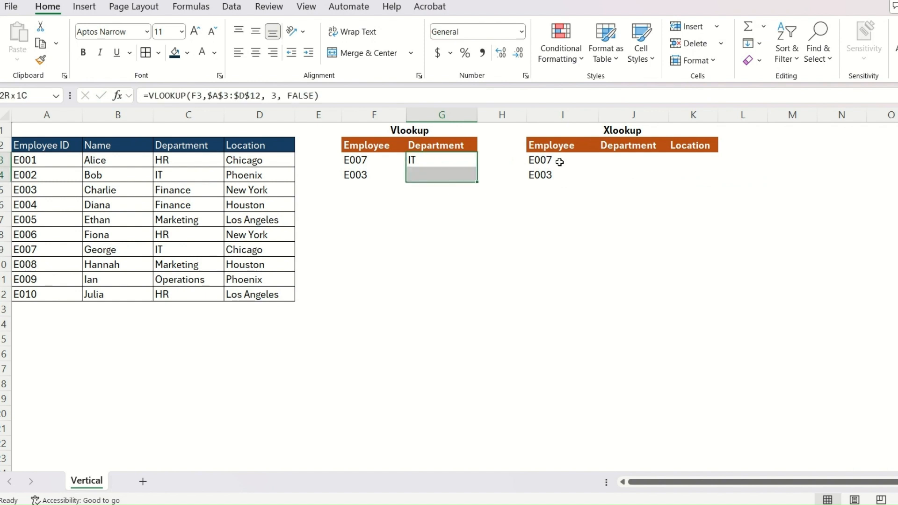
key("ctrl+d")
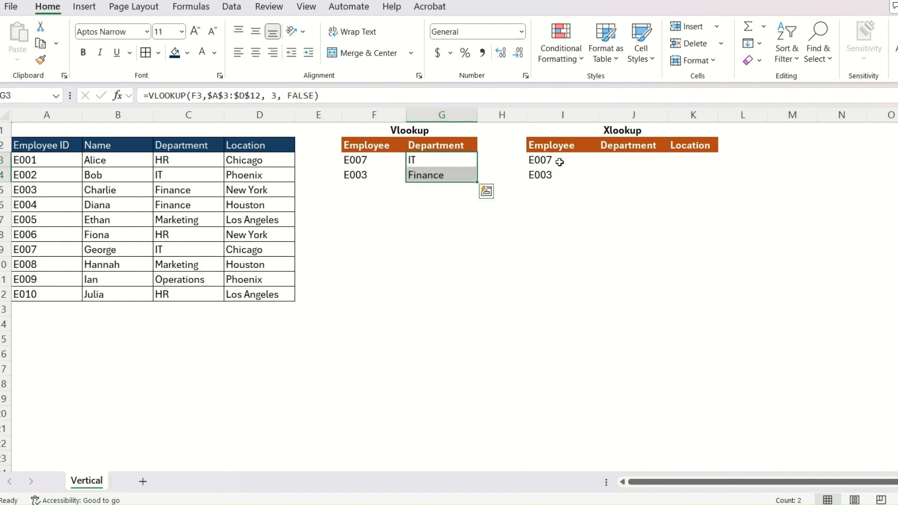
Step: Inspect the VLOOKUP results in G3:G4 and the table array inside the G3 formula
left_click(457, 177)
left_click(436, 159)
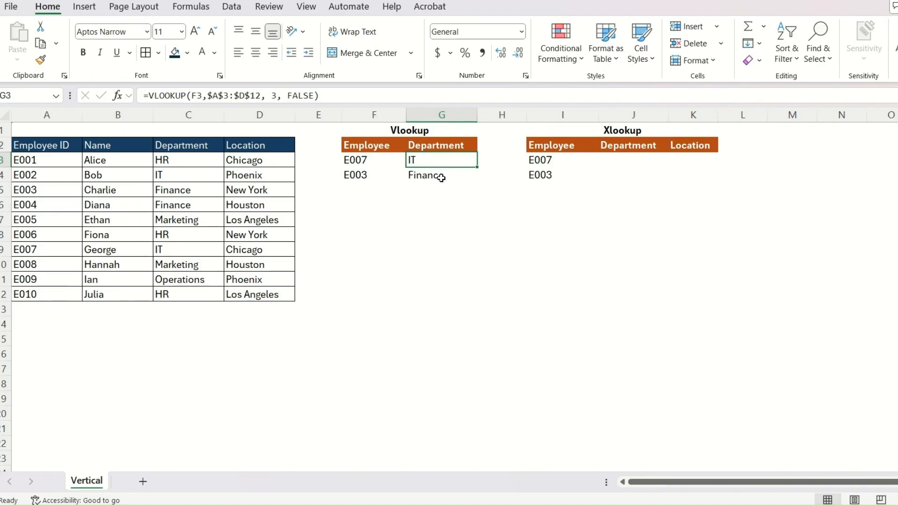
left_click(380, 160)
key("Right")
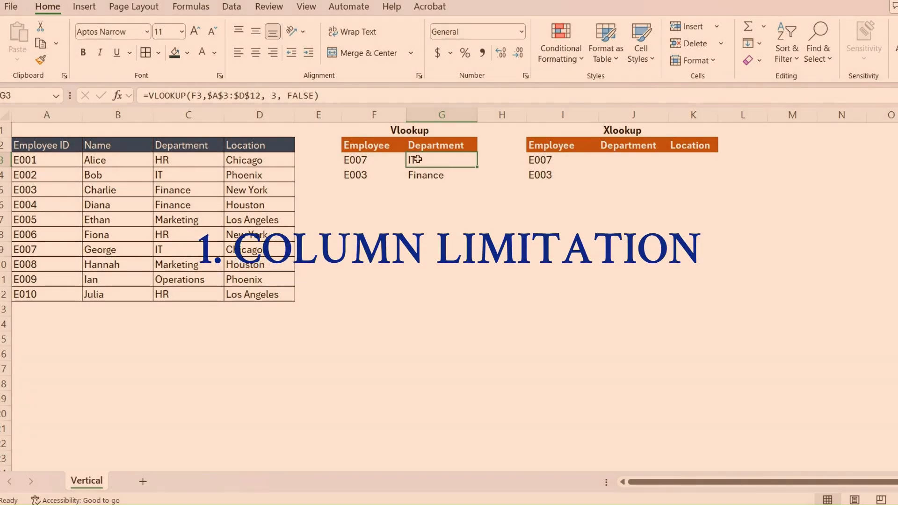
double_click(417, 159)
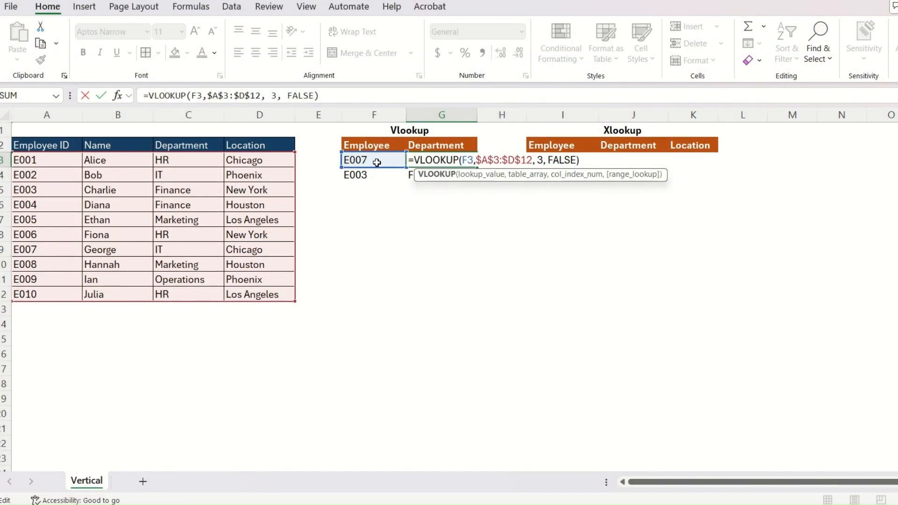
left_click_drag(475, 160, 533, 160)
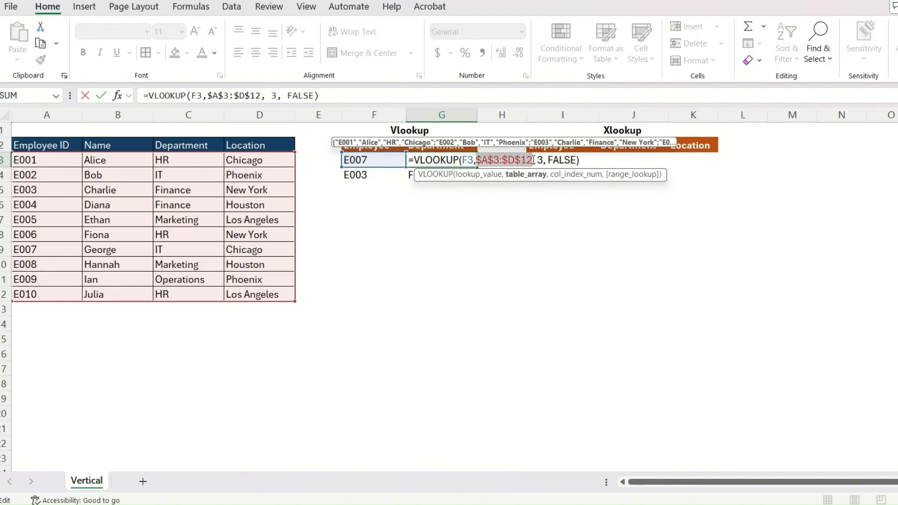
key("Escape")
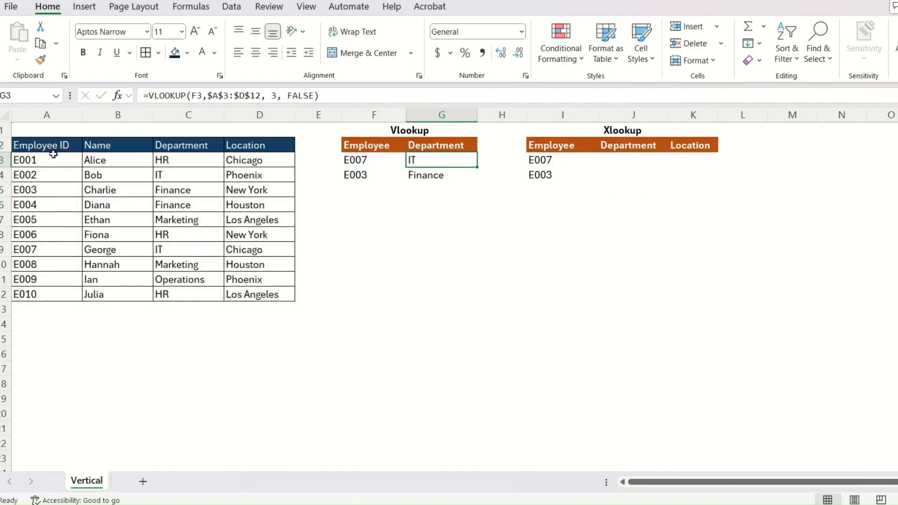
left_click(46, 115)
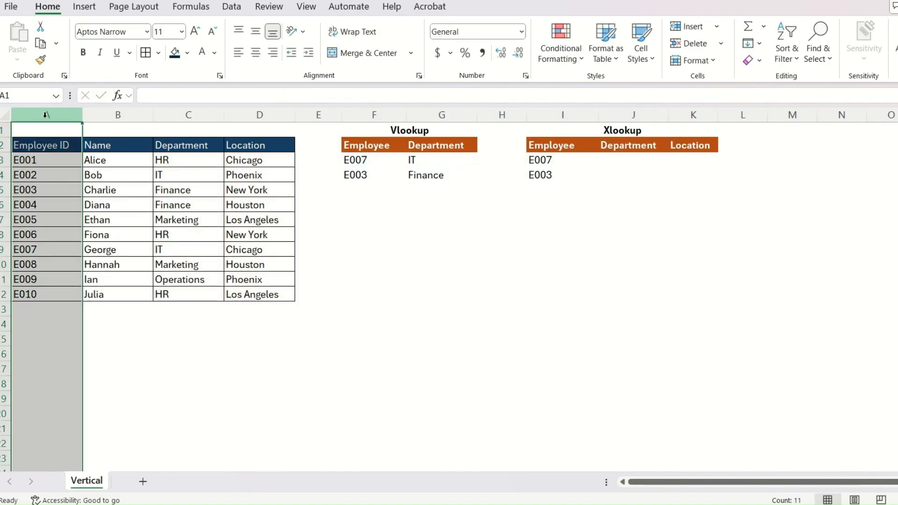
key("ctrl+c")
left_click(170, 114)
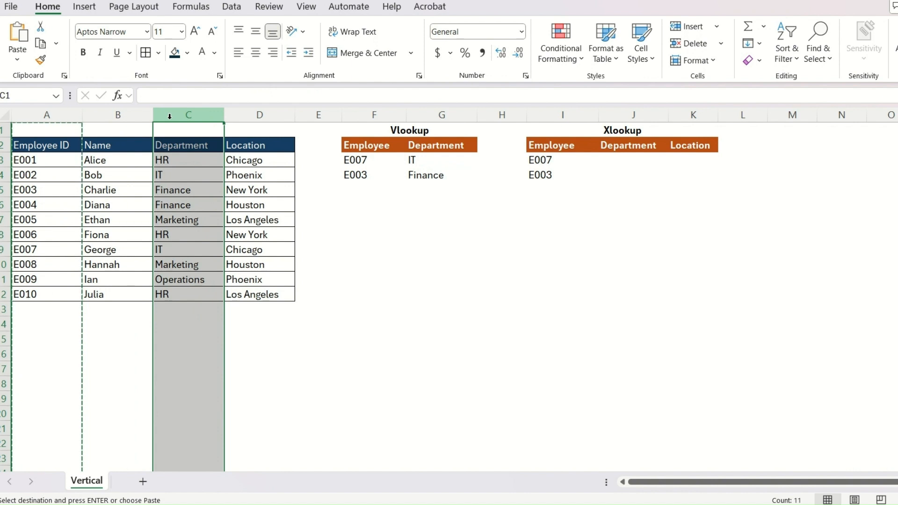
key("ctrl+shift+plus")
left_click_drag(443, 160, 444, 172)
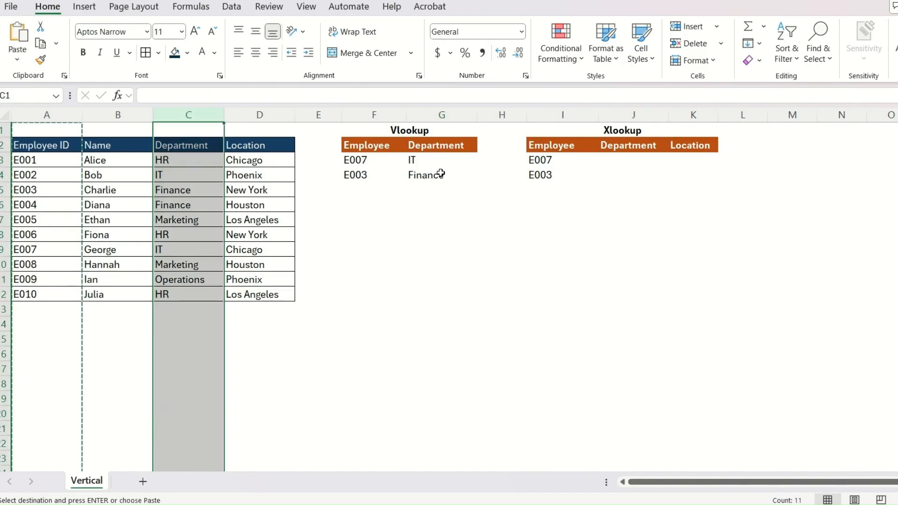
left_click(441, 174)
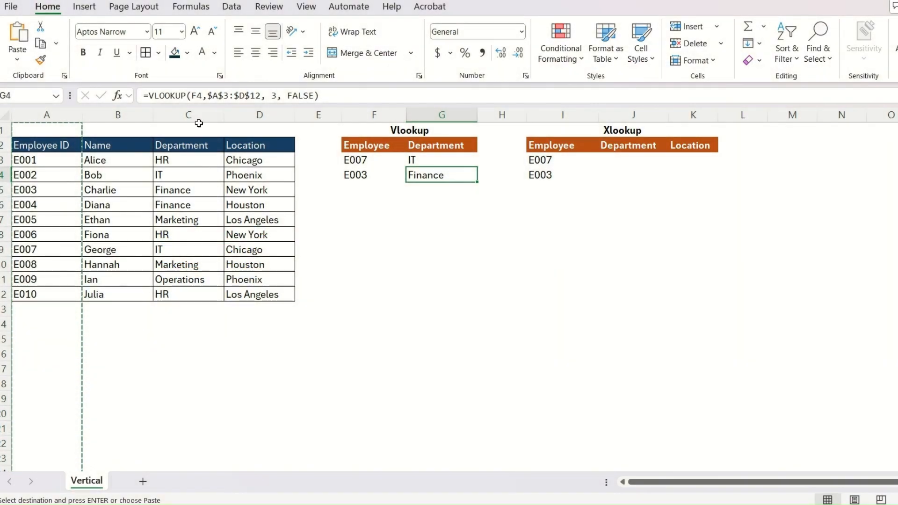
Step: Insert a blank column before the employee table's Department column and select its header cell C2
left_click(197, 115)
key("Escape")
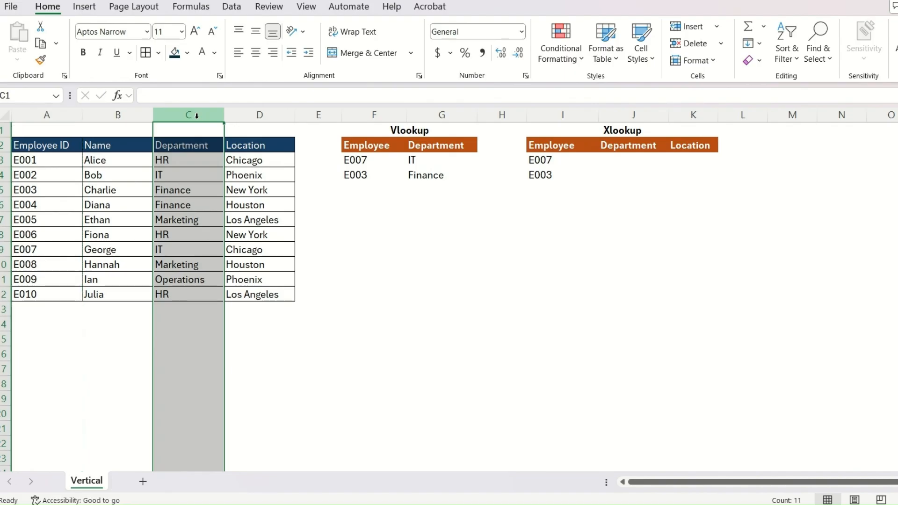
key("ctrl+shift+plus")
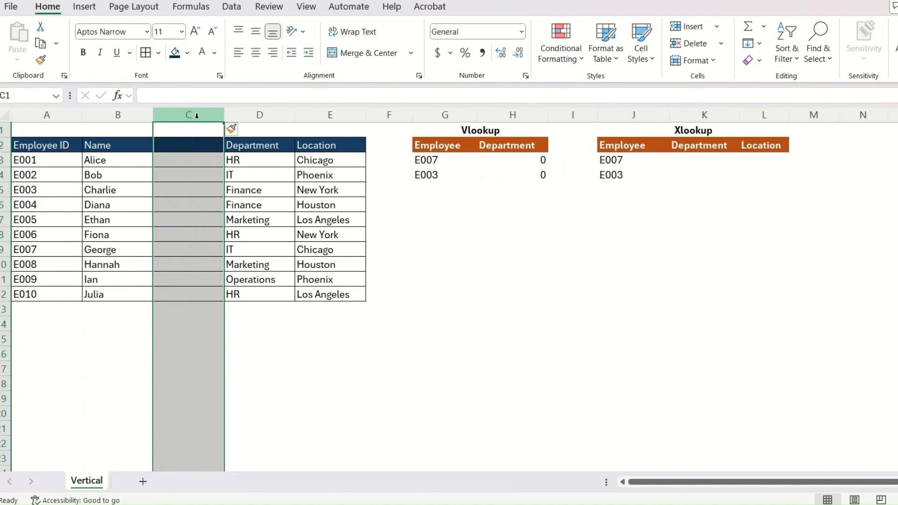
left_click(194, 141)
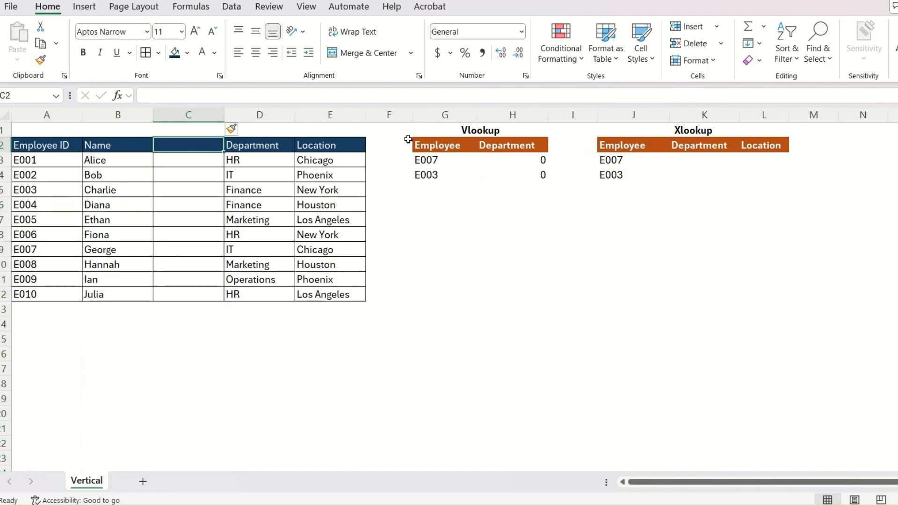
Step: Examine the VLOOKUP results in H3:H4, the column index in the H3 formula, and the blank column C in the table
left_click(505, 159)
left_click_drag(505, 159, 509, 176)
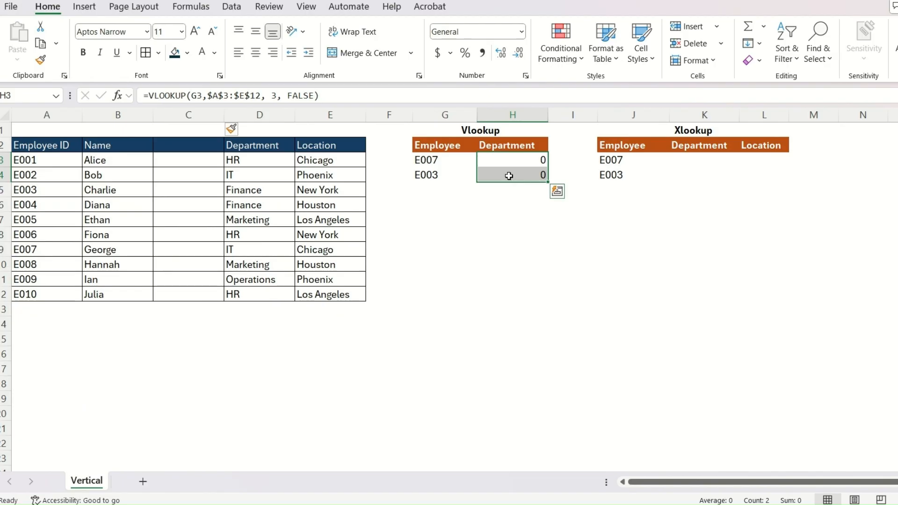
left_click(505, 162)
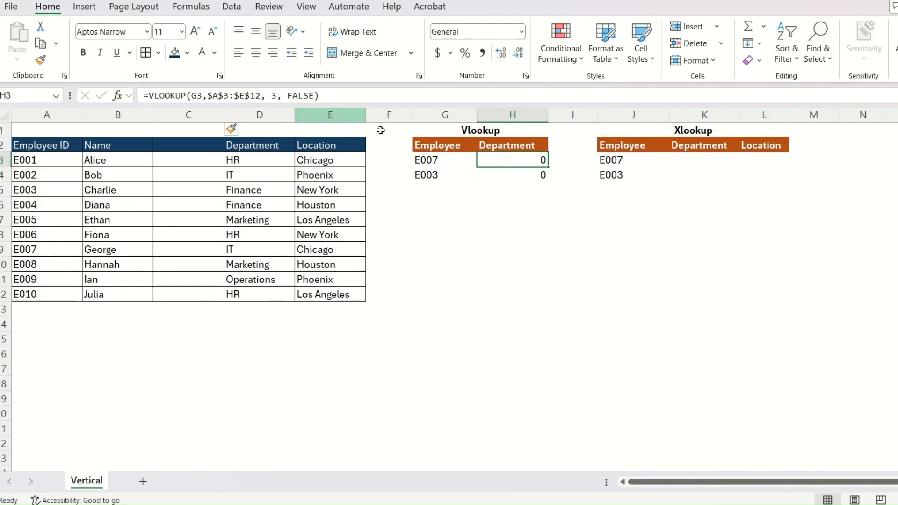
double_click(274, 96)
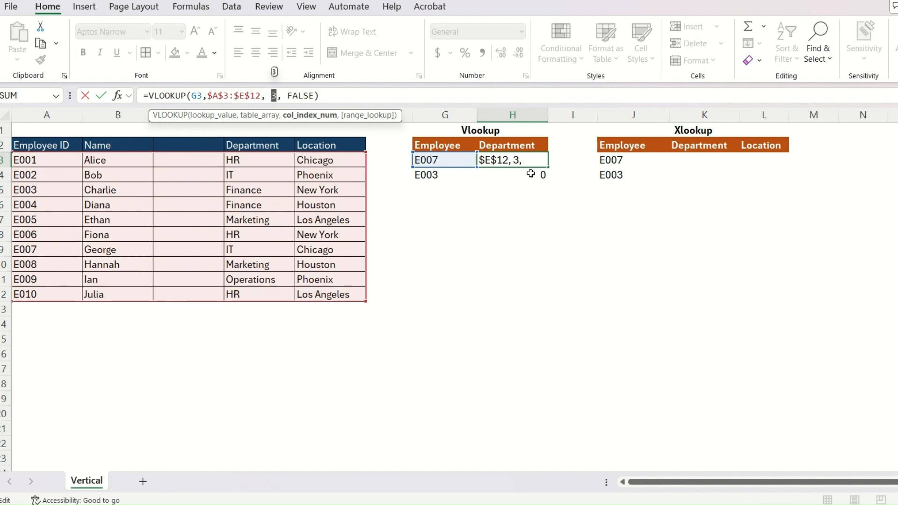
key("ctrl+Return")
left_click_drag(172, 155, 177, 294)
left_click(521, 161)
left_click_drag(521, 161, 521, 171)
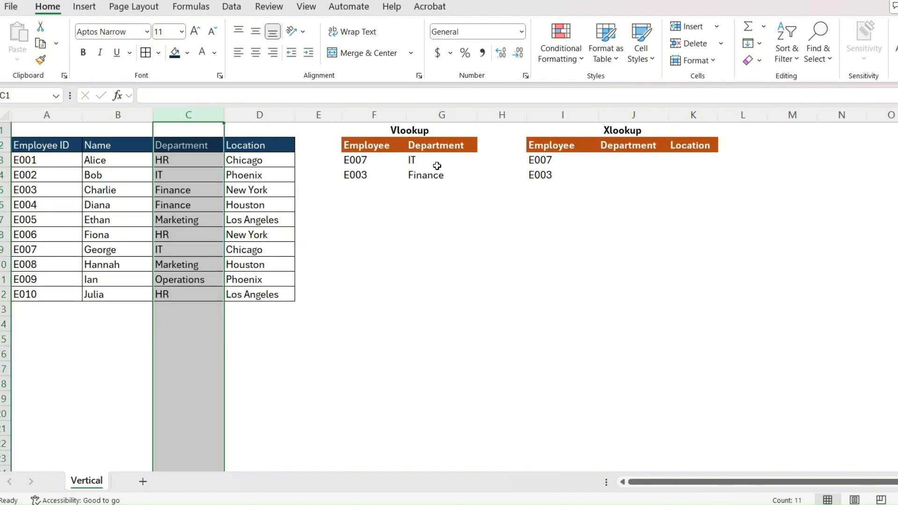
Step: Remove the FALSE range lookup argument from the VLOOKUP formula in G3
left_click(437, 165)
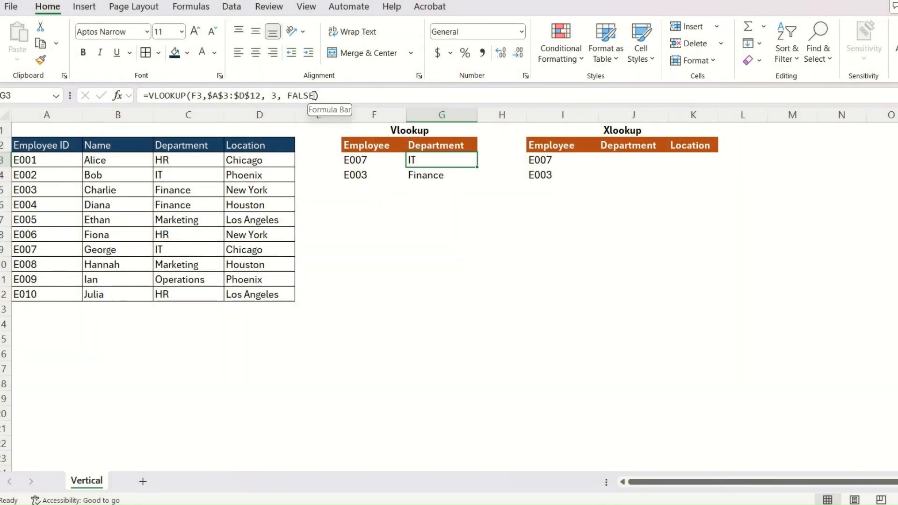
left_click_drag(314, 95, 289, 95)
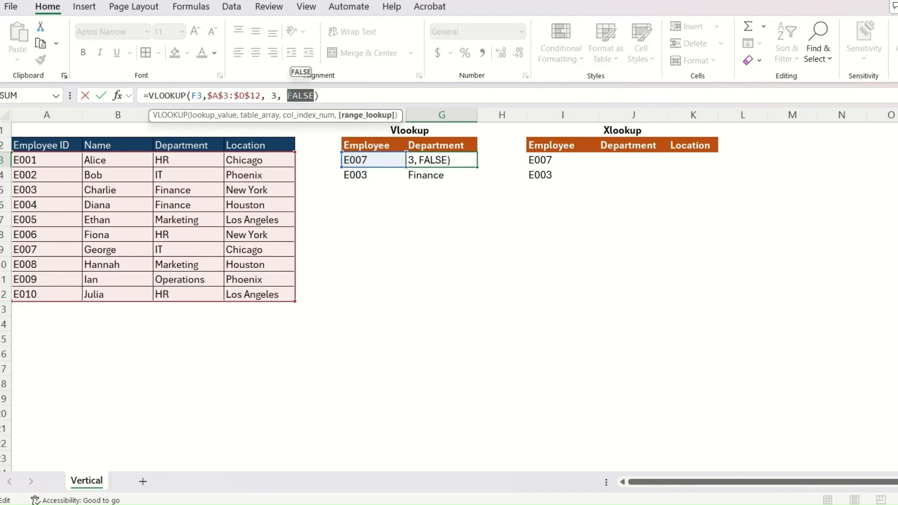
key("BackSpace")
key("BackSpace")
key("BackSpace")
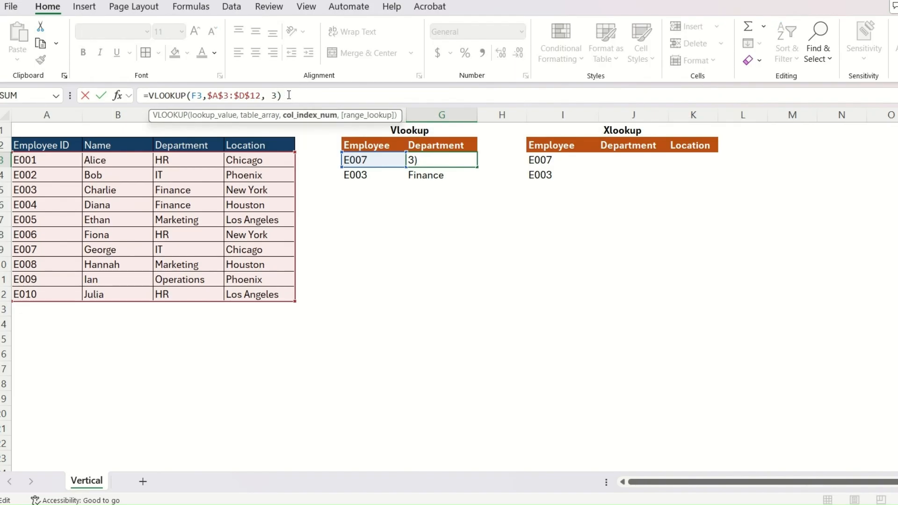
key("Return")
key("Up")
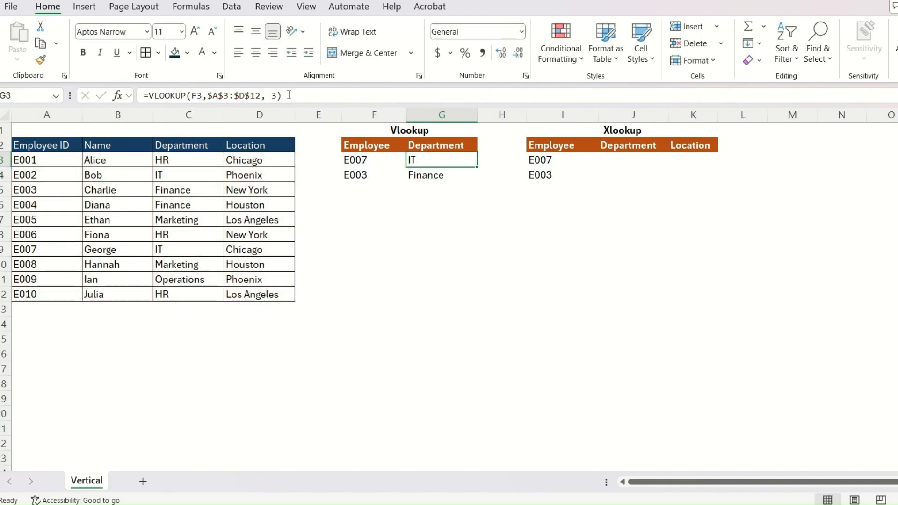
Step: Append 1 to the lookup employee ID in F3
key("Left")
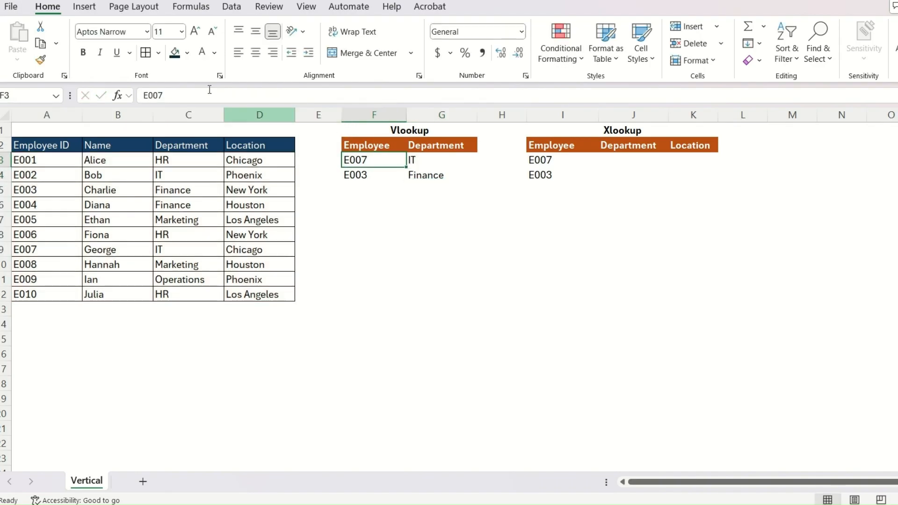
left_click(204, 95)
type("1")
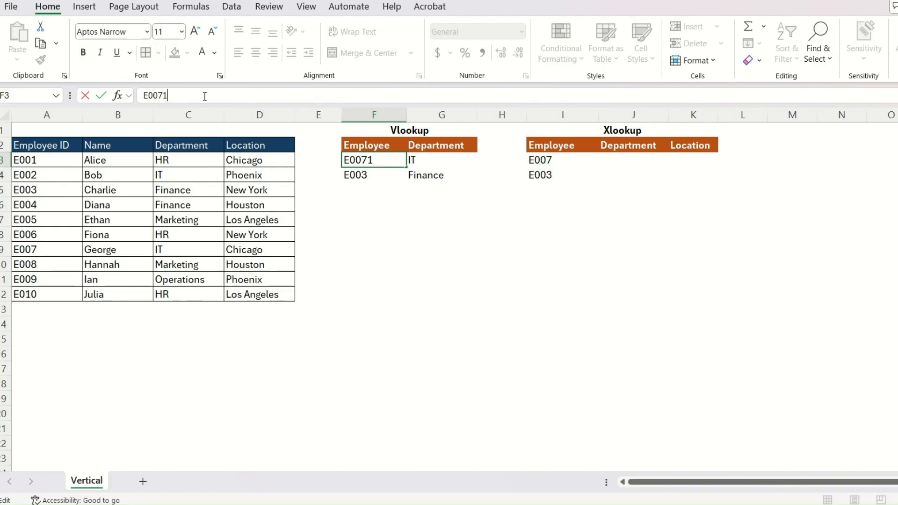
key("Return")
key("Up")
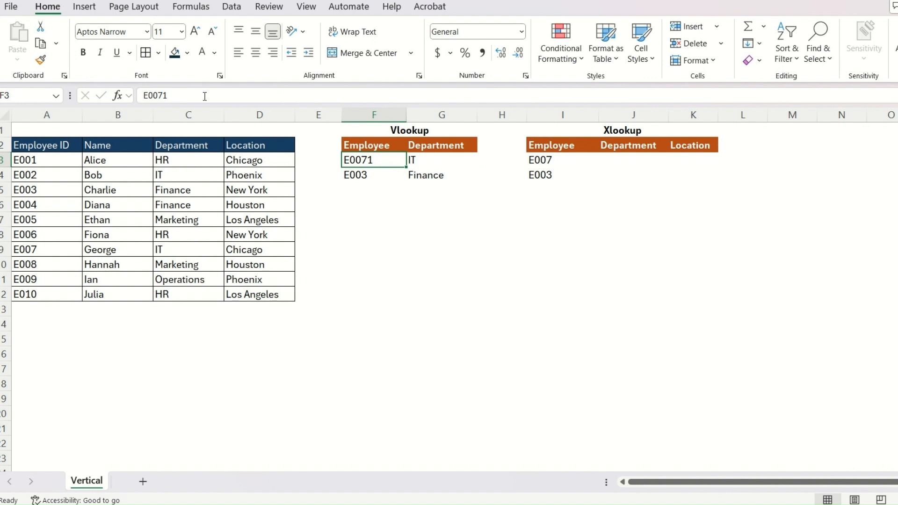
Step: Compare the lookup ID in F3 and the VLOOKUP result in G3 with the employee ID and department in table row 9
key("Right")
key("Left")
key("Right")
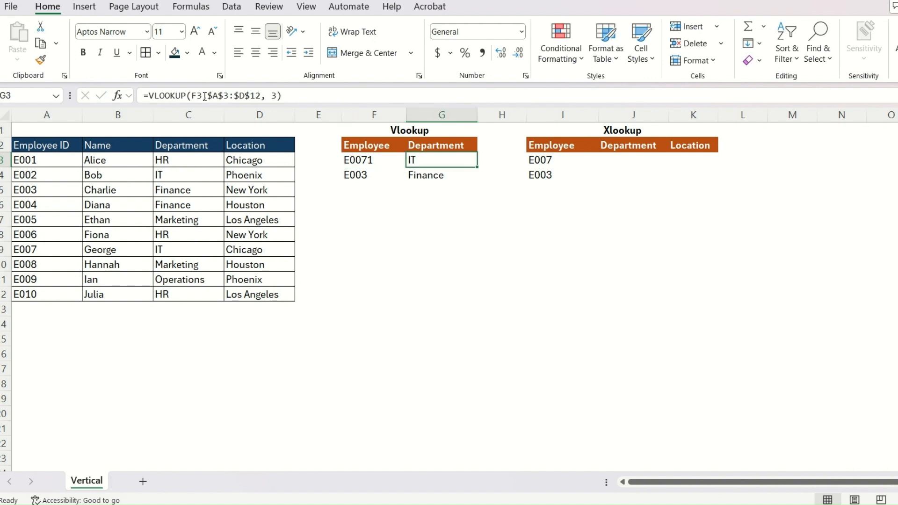
key("Left")
key("Right")
left_click(34, 251)
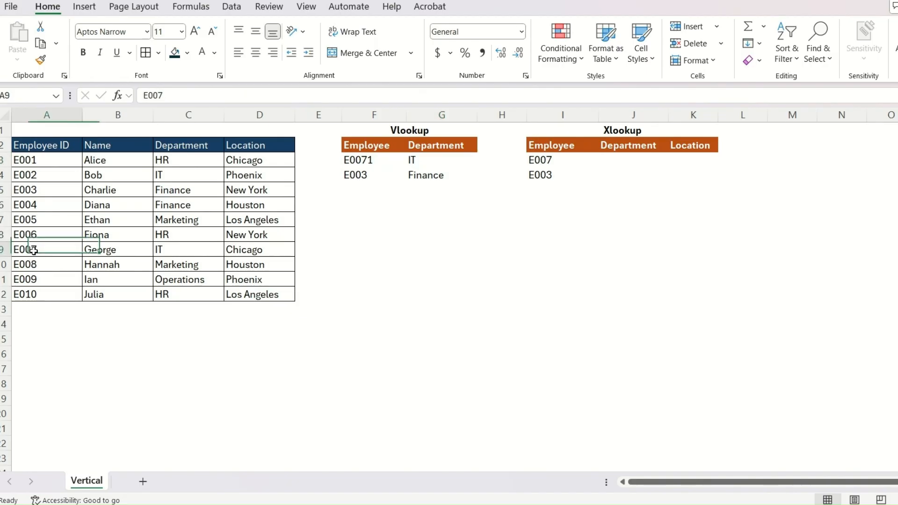
left_click(367, 158)
left_click(64, 251)
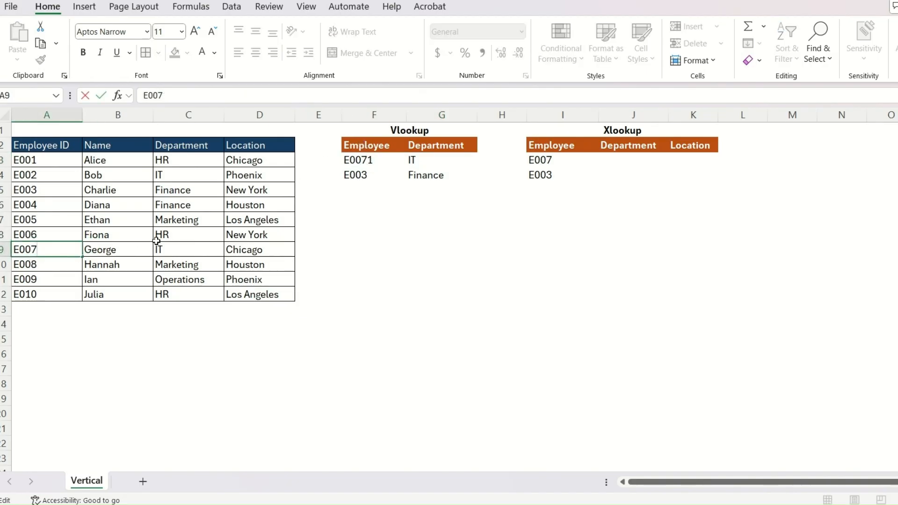
left_click(187, 252)
left_click(437, 162)
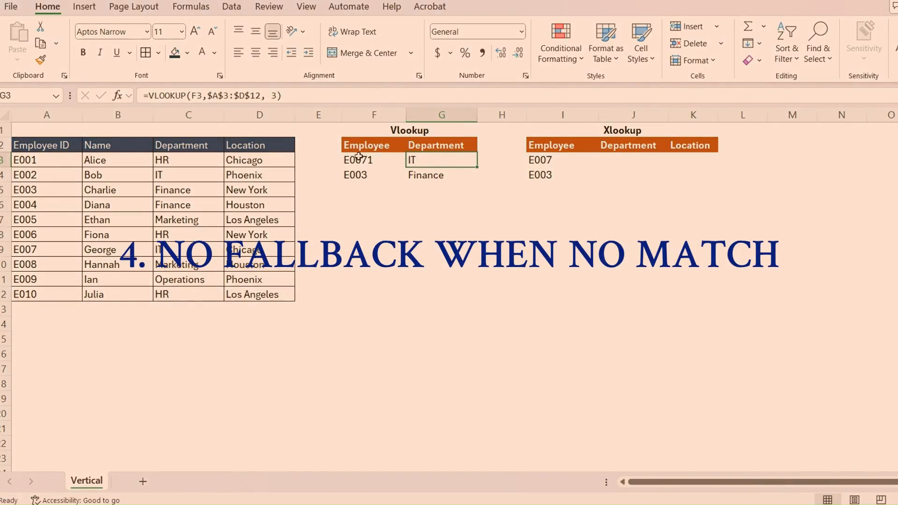
Step: Undo the edits to the lookup ID in F3 and the VLOOKUP formula in G3
left_click(358, 158)
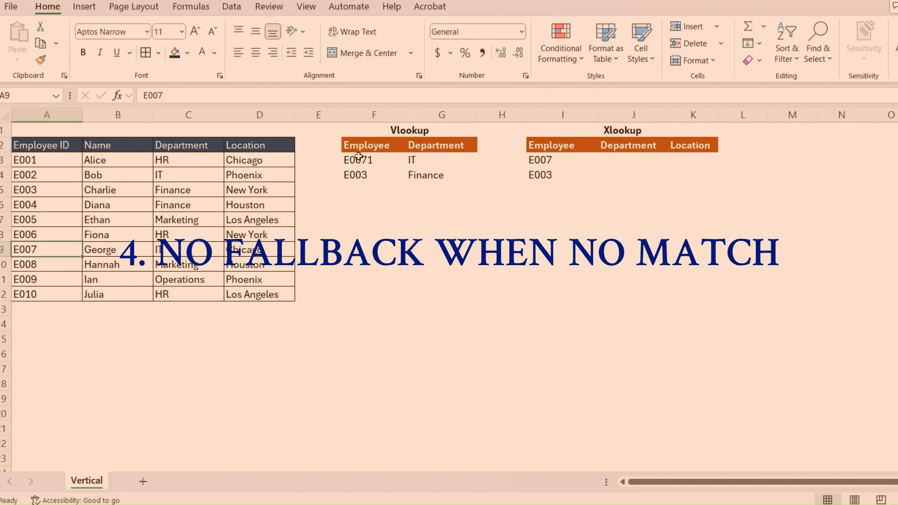
key("ctrl+z")
key("ctrl+z")
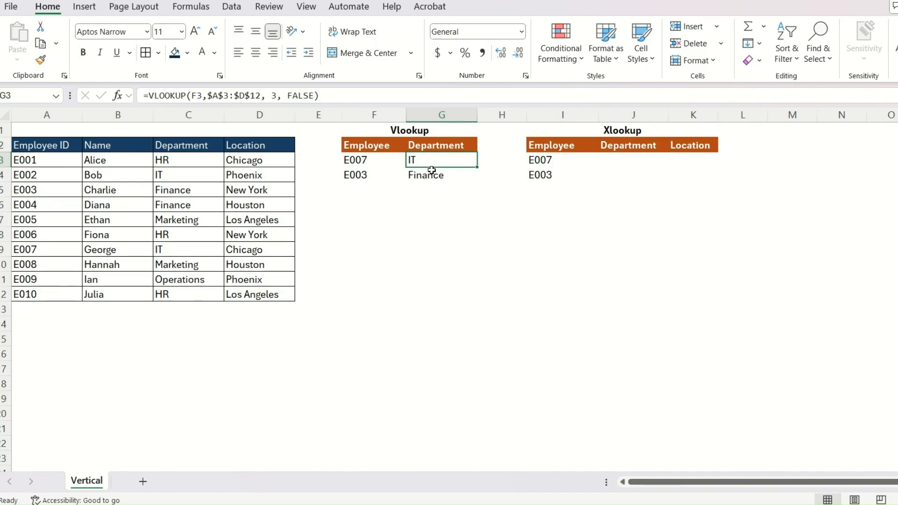
Step: Wrap the VLOOKUP in G3 in IFERROR with "Not Found" as the value if error
left_click(150, 96)
type("iferr")
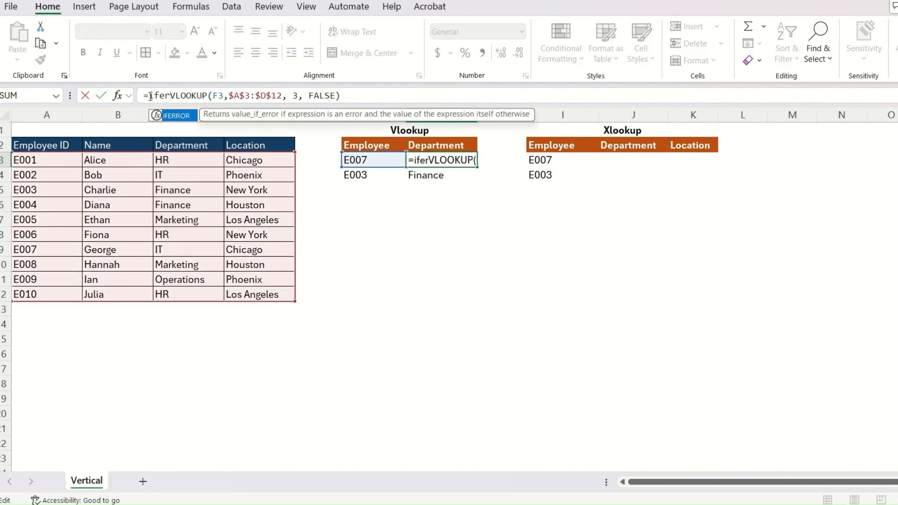
type("or(")
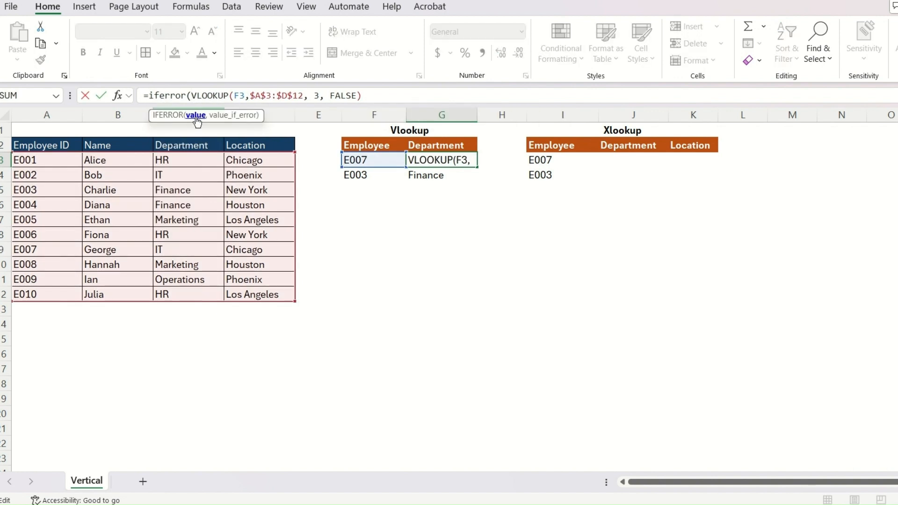
left_click(381, 97)
type(",")
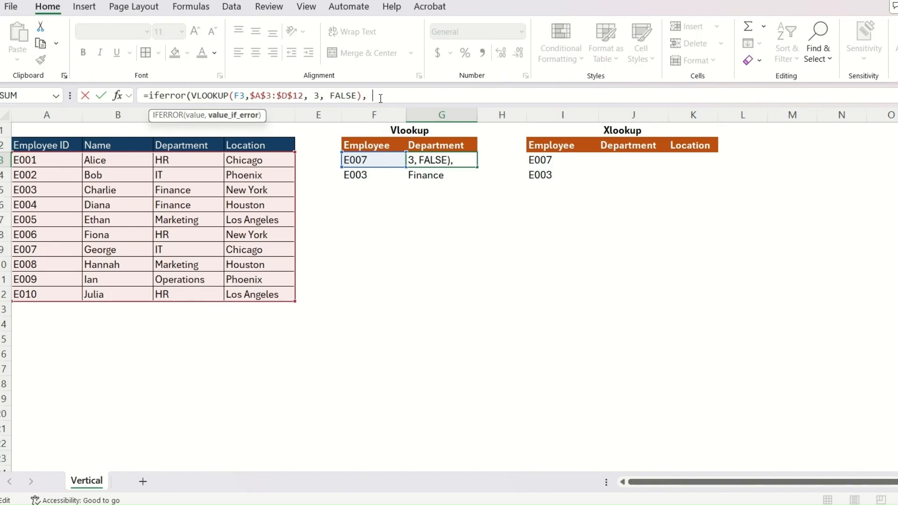
type(" \"Not Found\")")
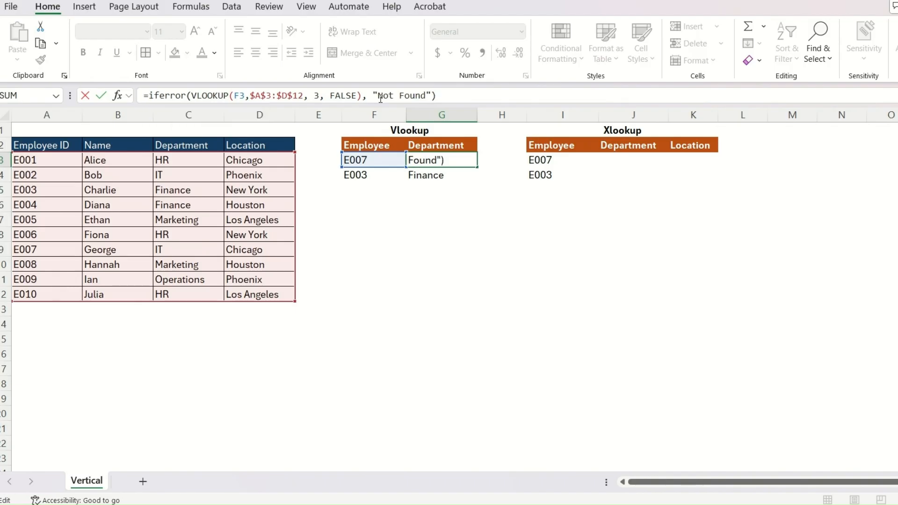
key("Return")
Step: Append 1 to the lookup employee ID in F3 and check the IFERROR formula's result in G3
key("Left")
key("Up")
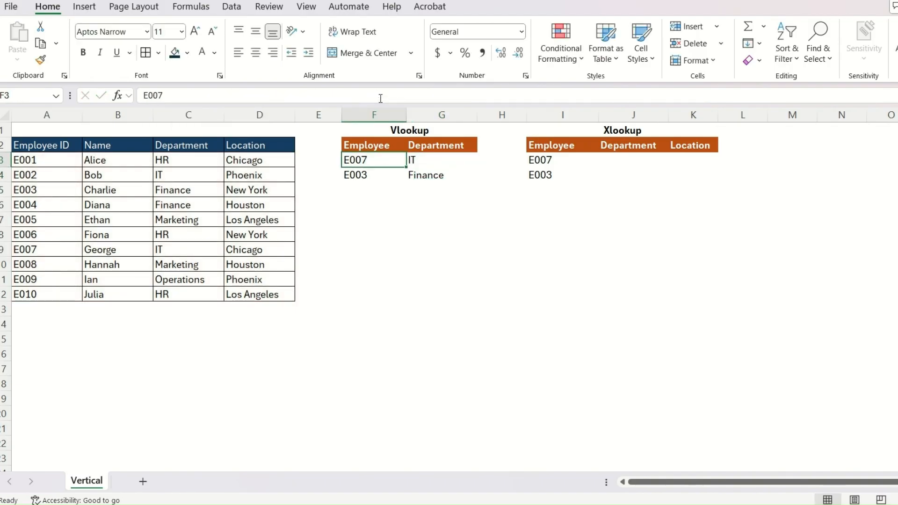
left_click(292, 91)
type("11")
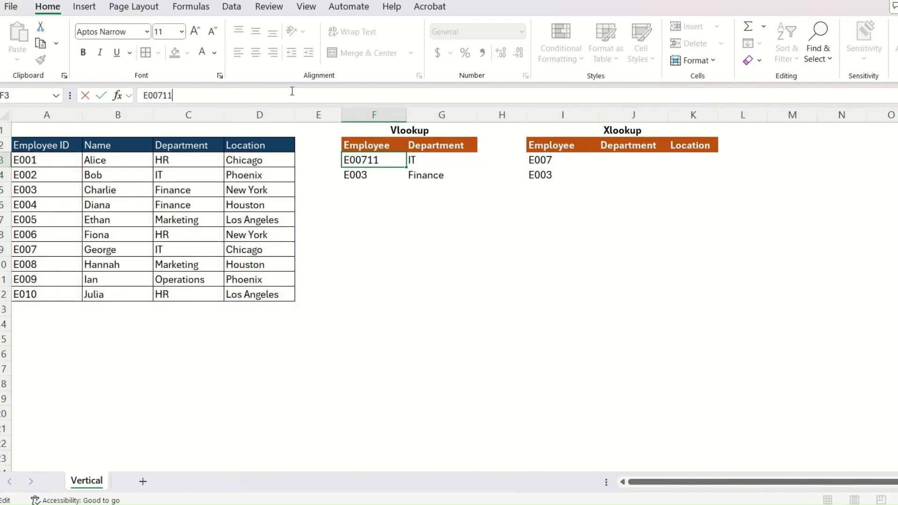
key("BackSpace")
key("Return")
key("Up")
key("Right")
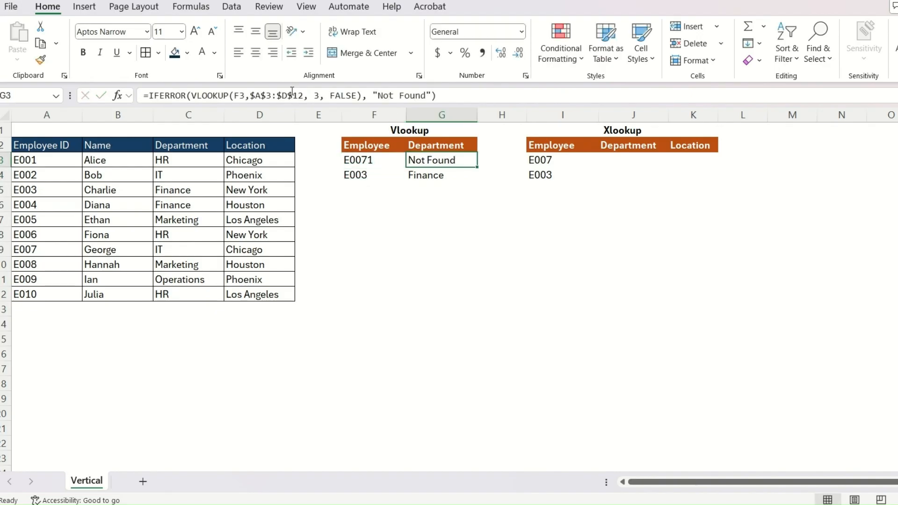
Step: Examine the IFERROR function wrapped around the VLOOKUP in G3, leaving the formula unedited
left_click(161, 97)
left_click_drag(160, 97, 172, 97)
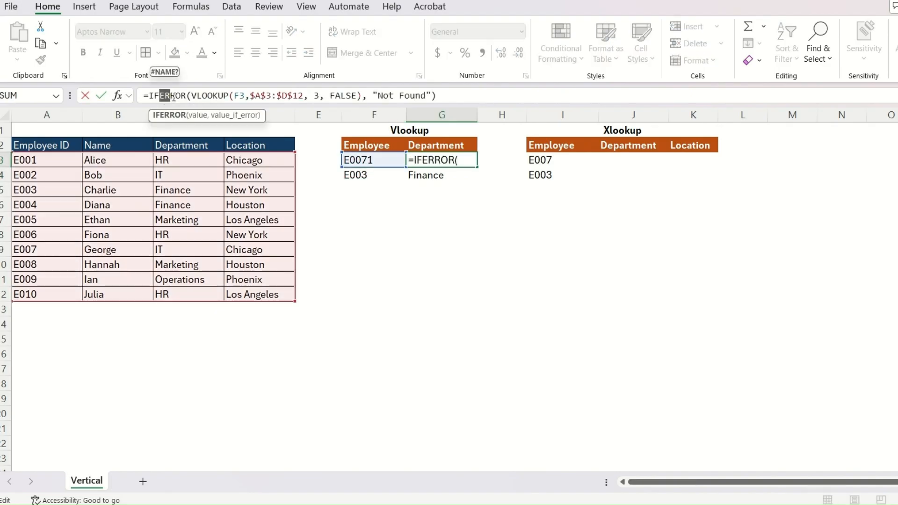
left_click(187, 97)
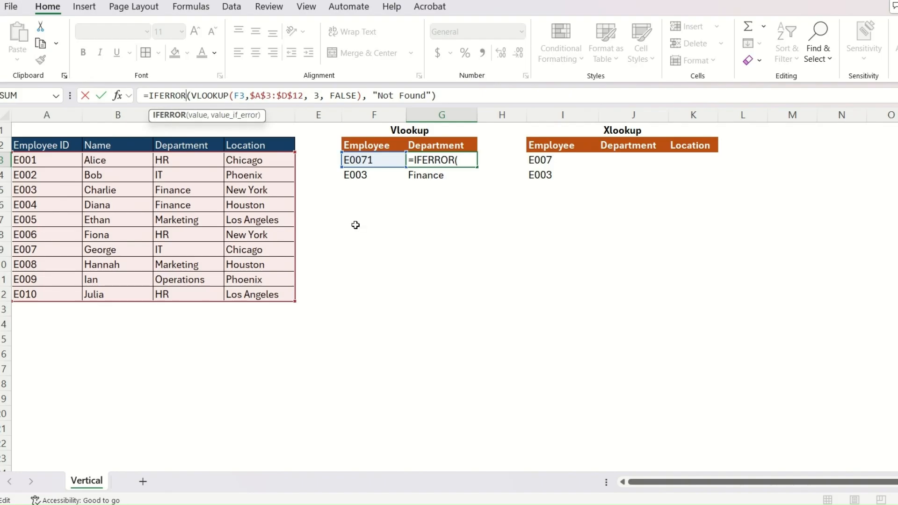
key("Escape")
Step: Undo the ID change in F3 and the IFERROR wrapper in G3
key("ctrl+z")
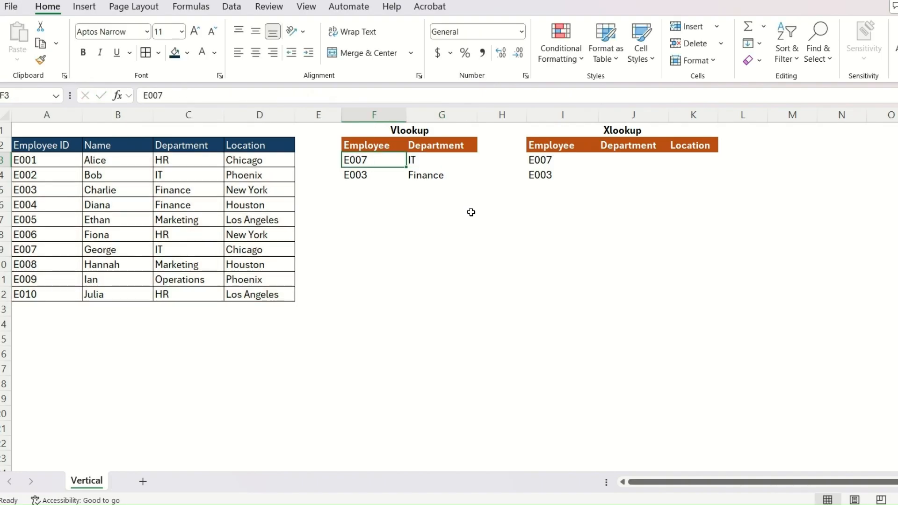
left_click(439, 160)
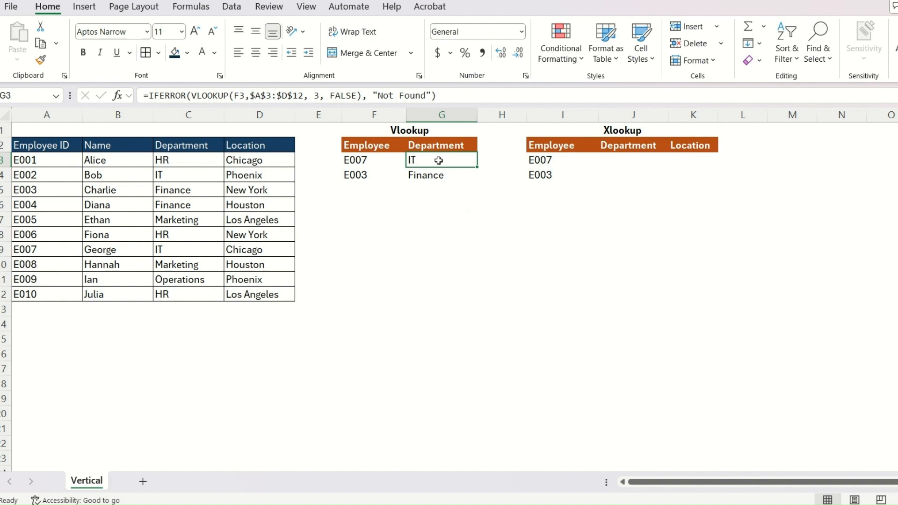
key("ctrl+z")
Step: Begin an XLOOKUP formula in J3 with I3 as the lookup value
left_click(565, 164)
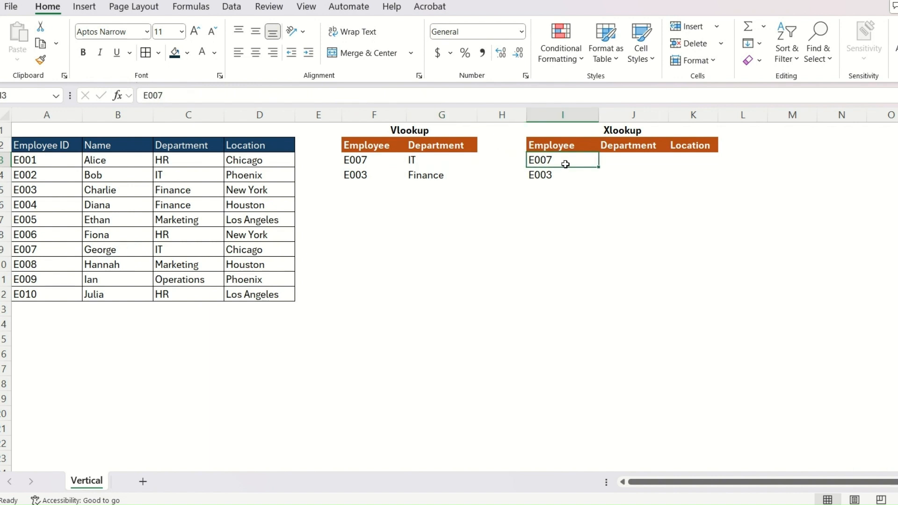
key("Right")
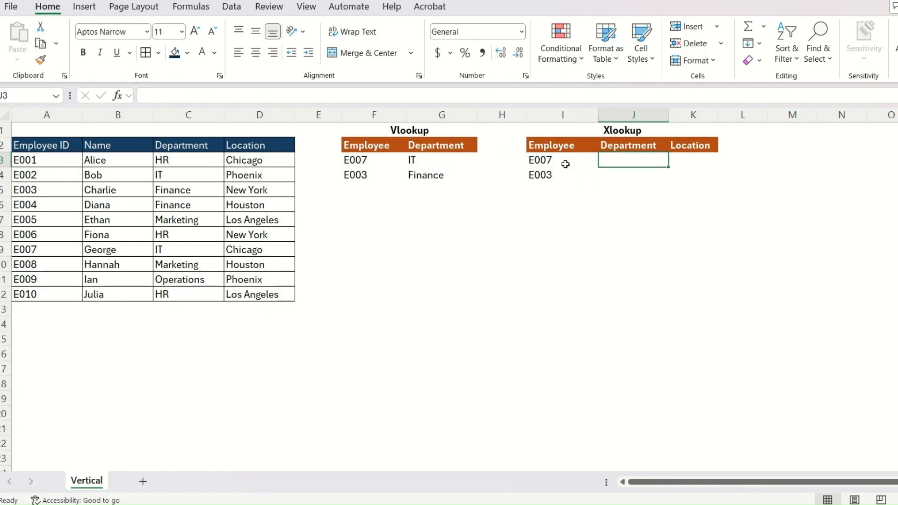
type("=")
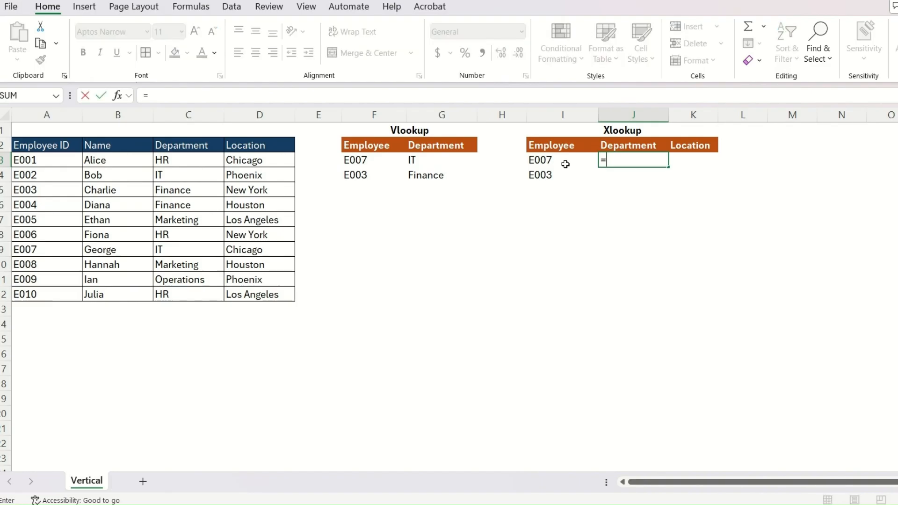
type("xlookup")
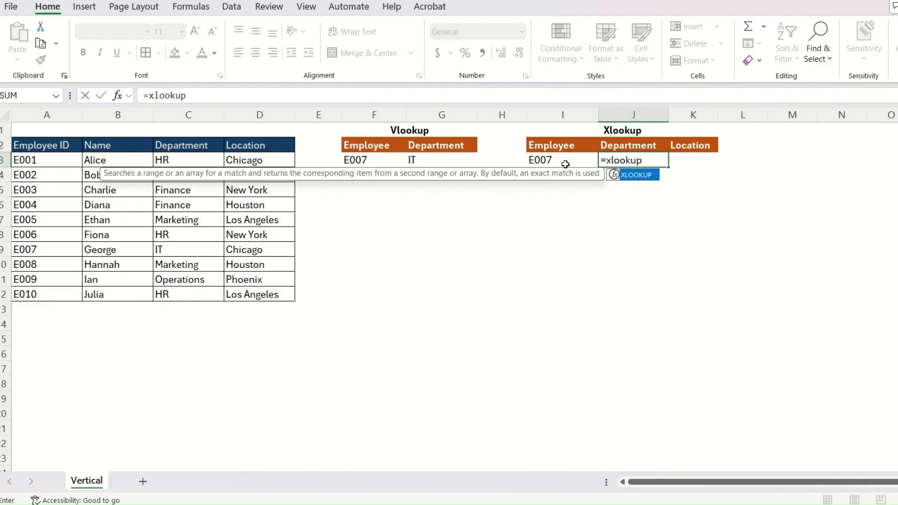
type("(")
left_click(565, 165)
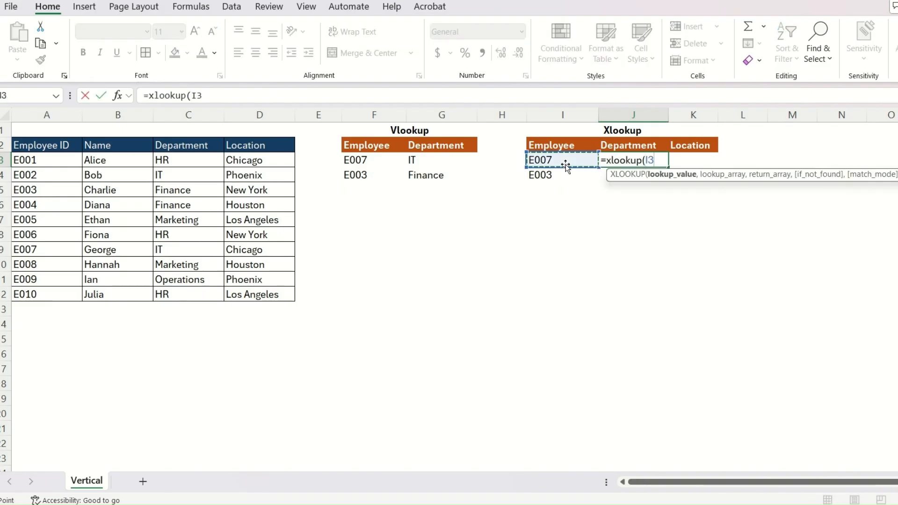
type(",")
Step: Set the XLOOKUP's lookup array to the employee ID range A3:A12 as an absolute reference
key("Left")
key("Left")
key("Left")
key("Left")
key("Left")
key("Left")
key("Left")
key("Left")
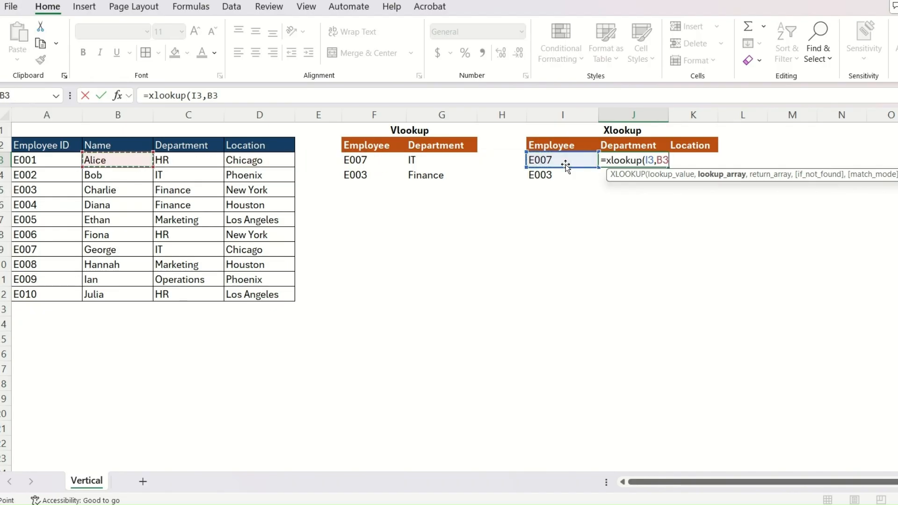
key("Left")
key("shift+Down")
key("shift+Down")
key("shift+Down")
key("shift+Down")
key("shift+Down")
key("shift+Down")
key("shift+Down")
key("shift+Down")
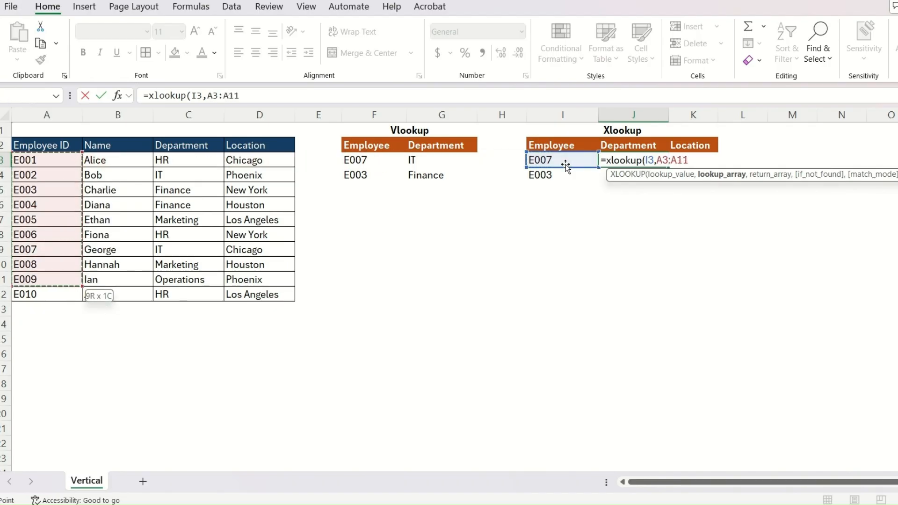
key("shift+Down")
key("F4")
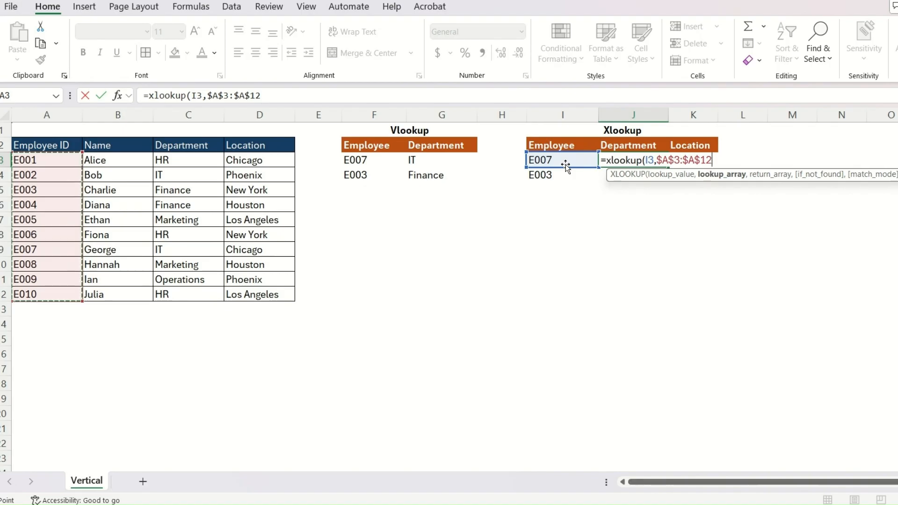
Step: Add the absolute Department range $C$3:$C$12 as the XLOOKUP's return array and complete the formula in J3
type(",")
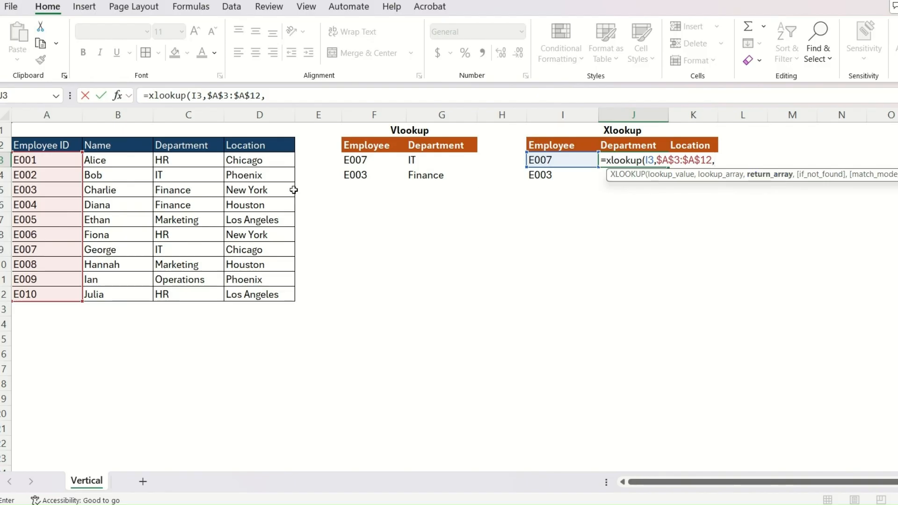
left_click_drag(200, 161, 207, 295)
key("F4")
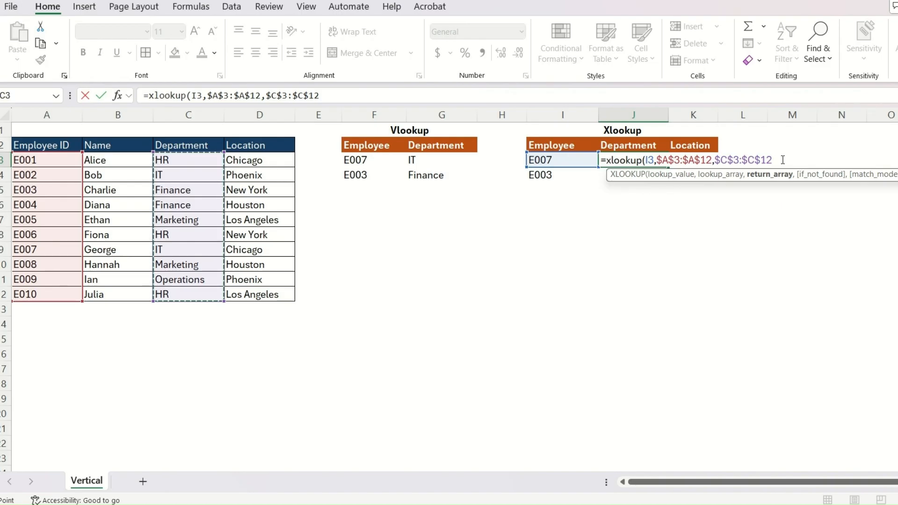
type(")")
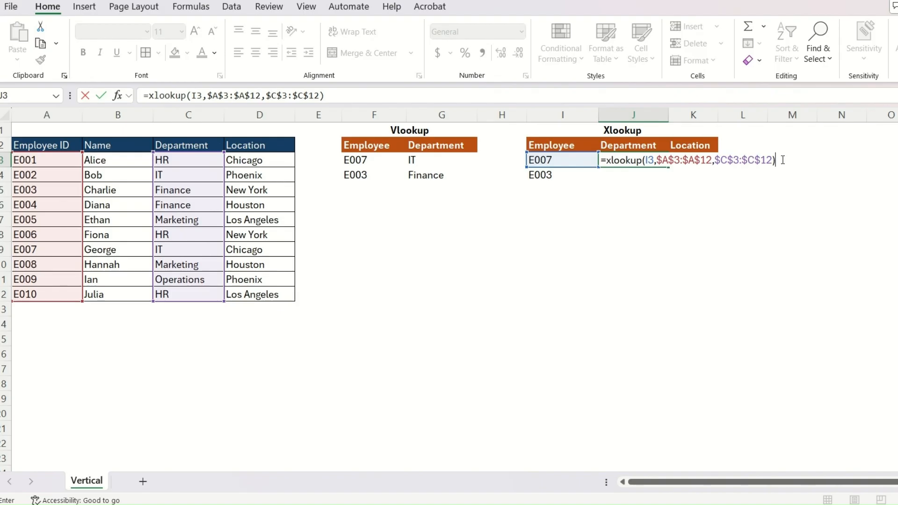
key("Return")
Step: Fill the XLOOKUP formula from J3 down to J4 and reselect J3
key("Up")
key("shift+Down")
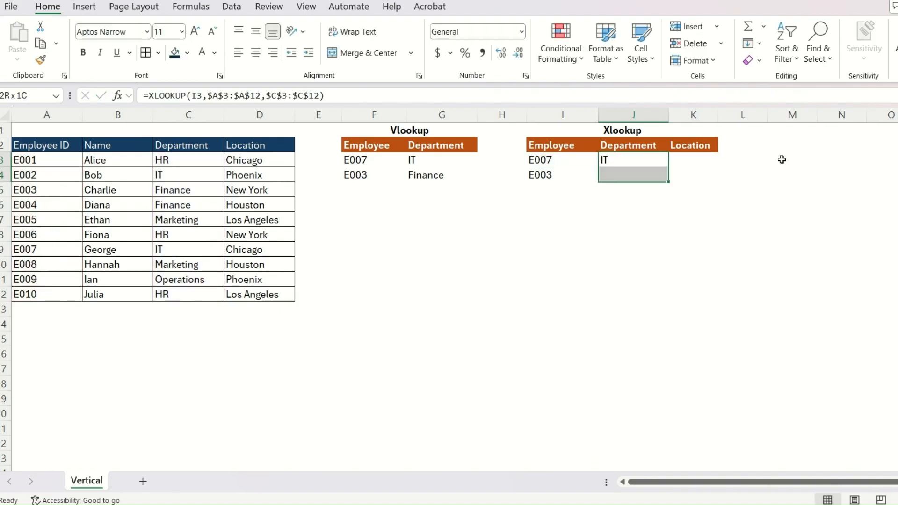
key("ctrl+d")
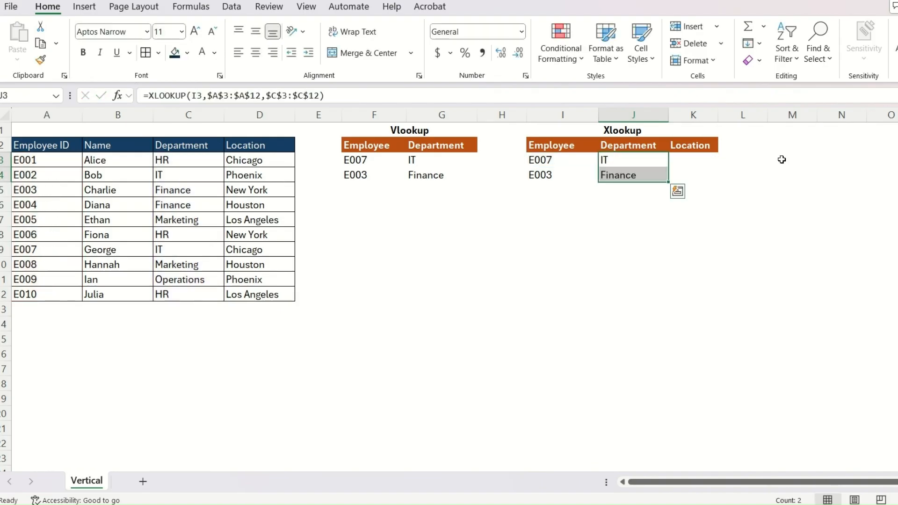
left_click(625, 160)
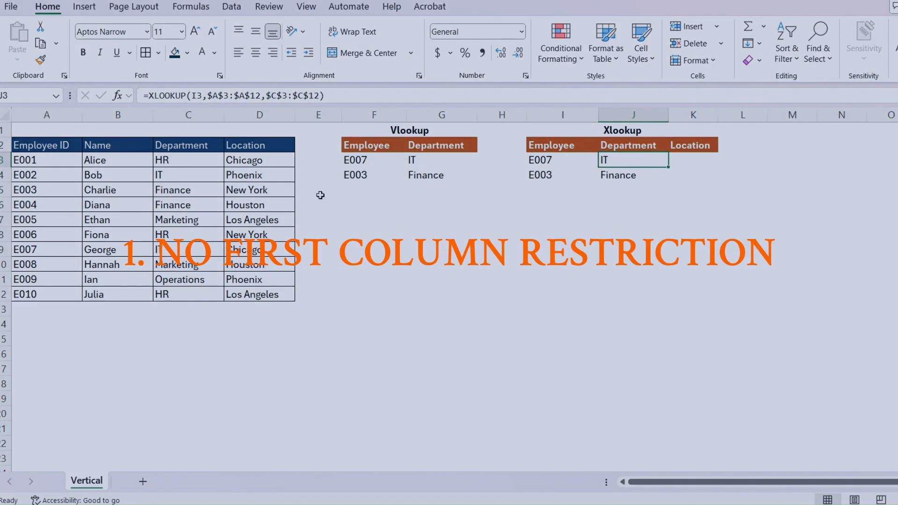
Step: Move the Employee ID column between the Name and Department columns
left_click(559, 164)
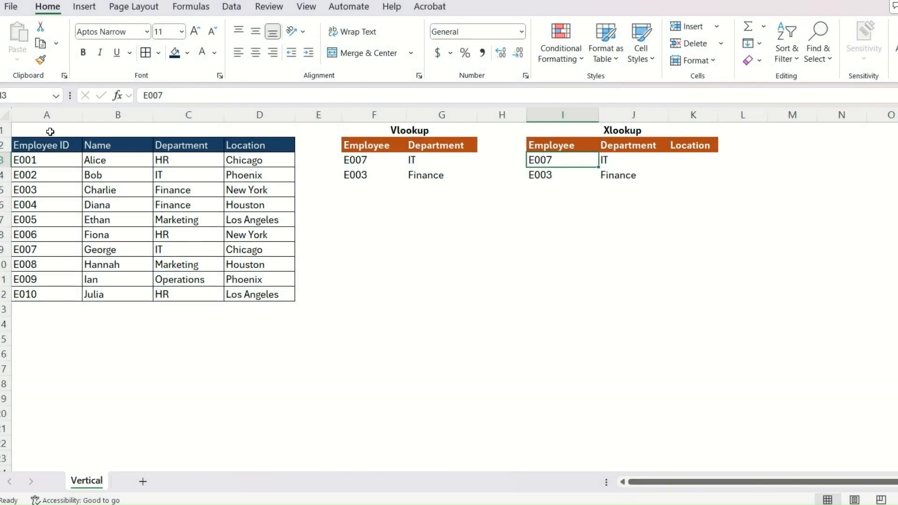
left_click(65, 115)
key("ctrl+c")
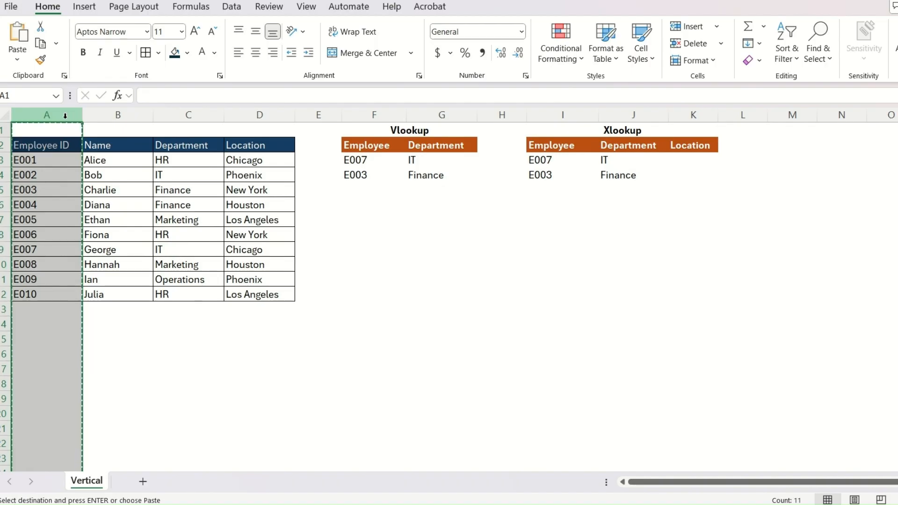
left_click(172, 118)
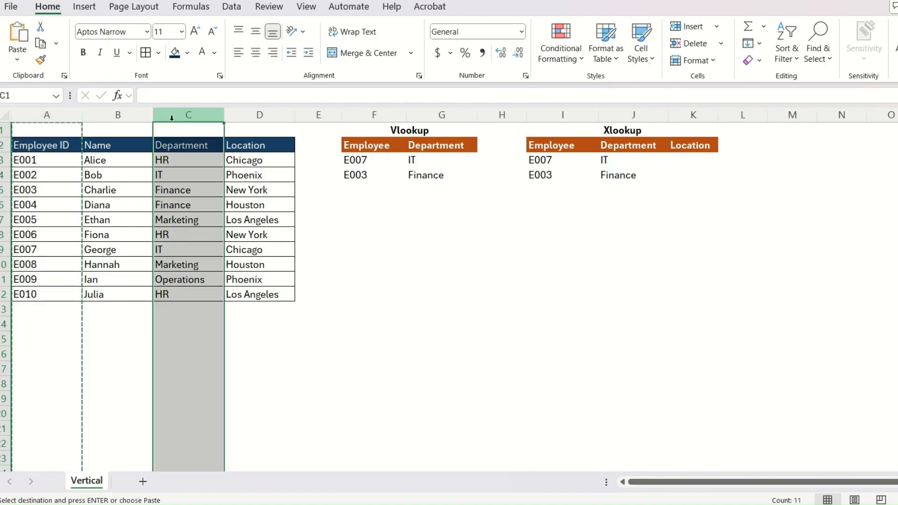
key("ctrl+plus")
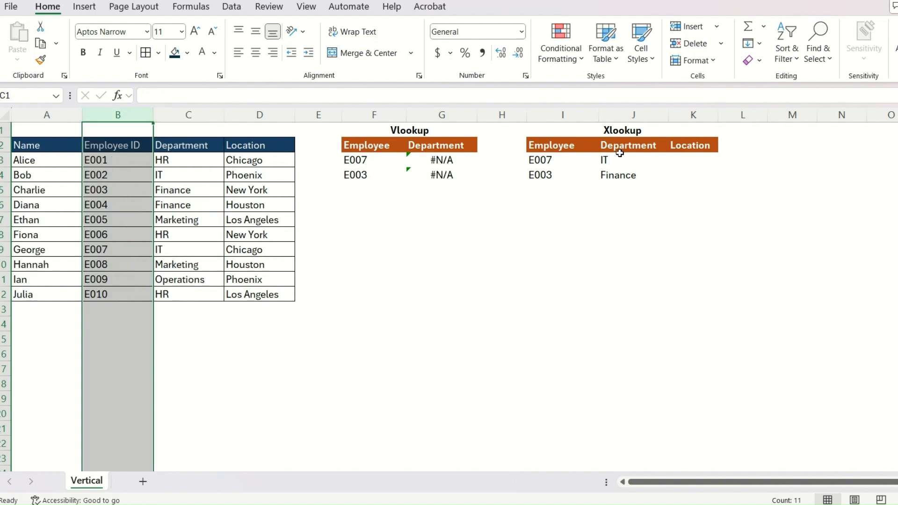
Step: Compare the XLOOKUP results in J3:J4 with the VLOOKUP results in G3:G4 after the column move
left_click_drag(618, 131, 622, 173)
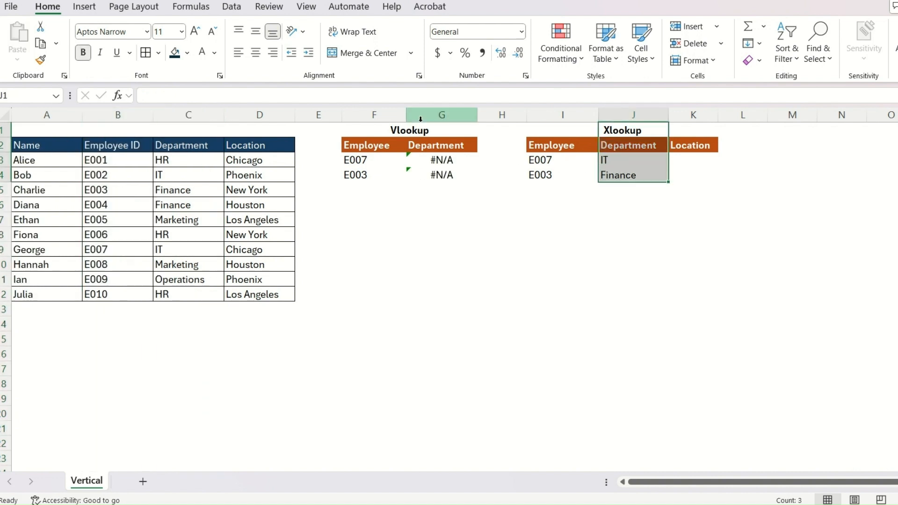
left_click_drag(429, 133, 435, 174)
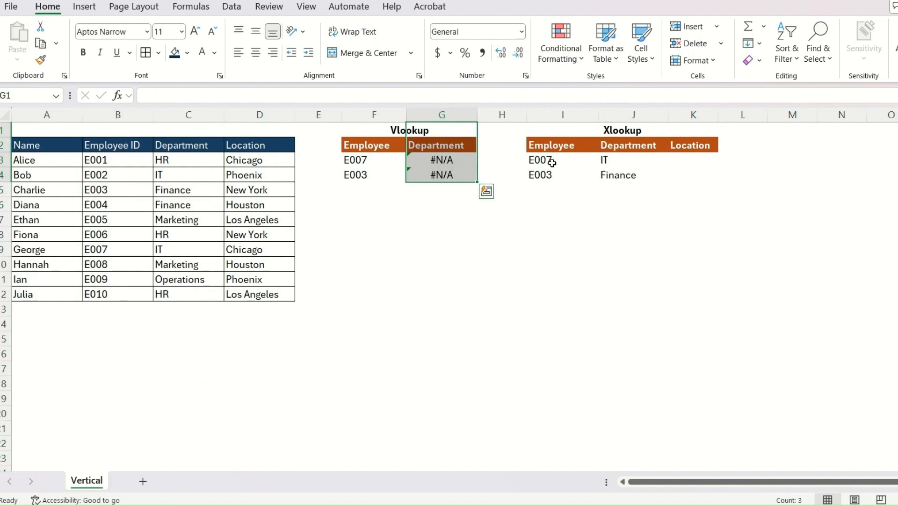
Step: Undo the Employee ID column move and cancel the pending column cut
left_click(611, 159)
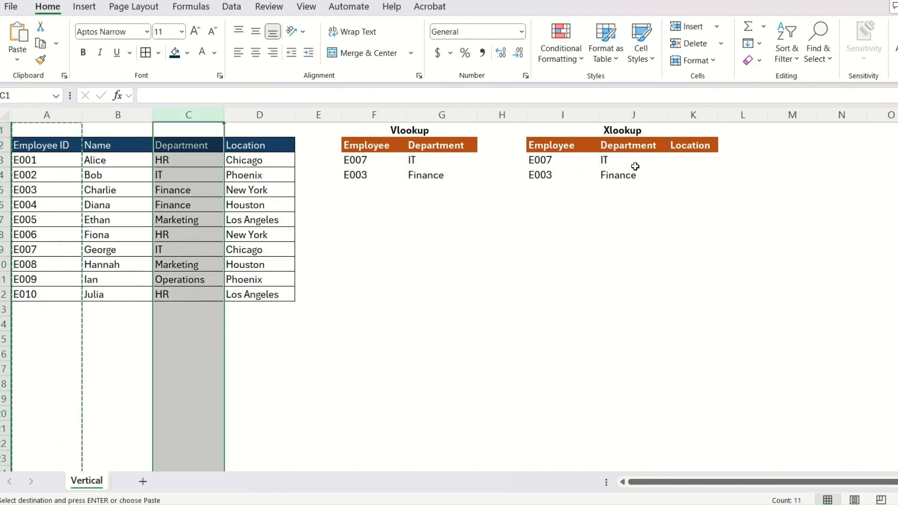
left_click(636, 166)
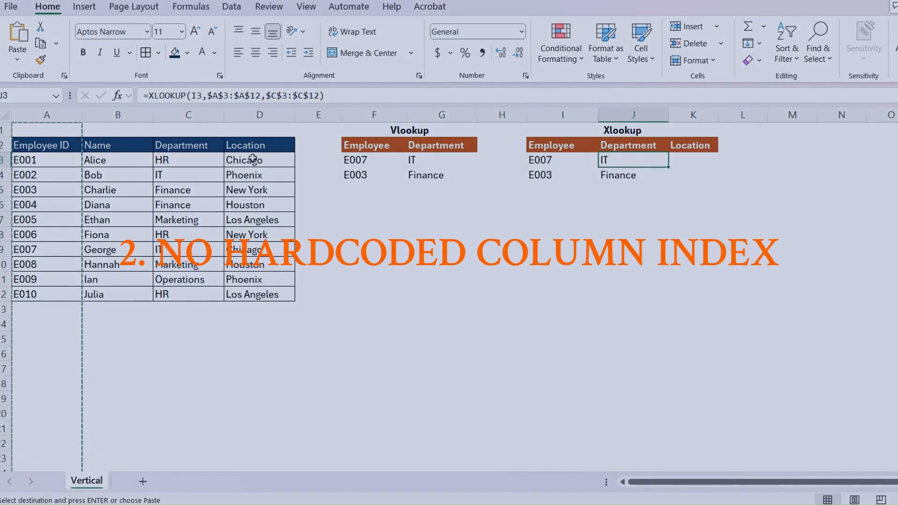
key("Escape")
Step: Insert a blank column before the Department column
left_click(194, 115)
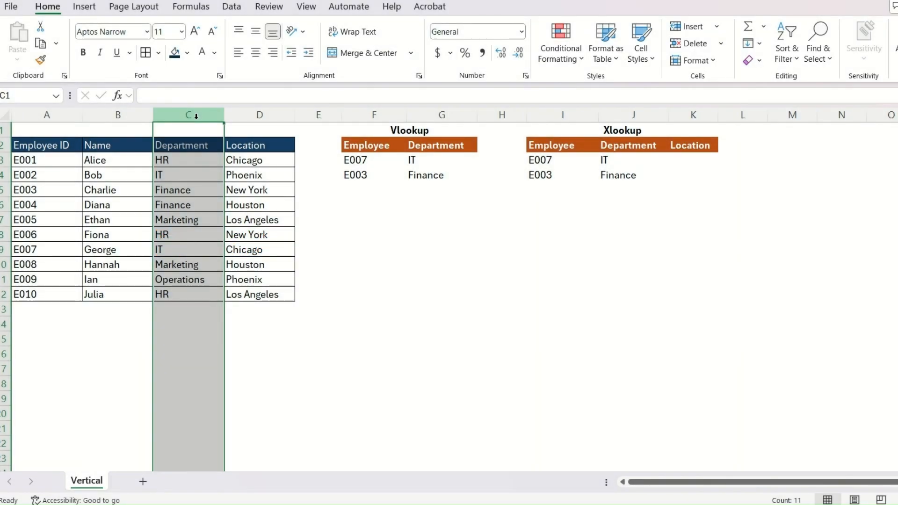
key("ctrl+shift+equal")
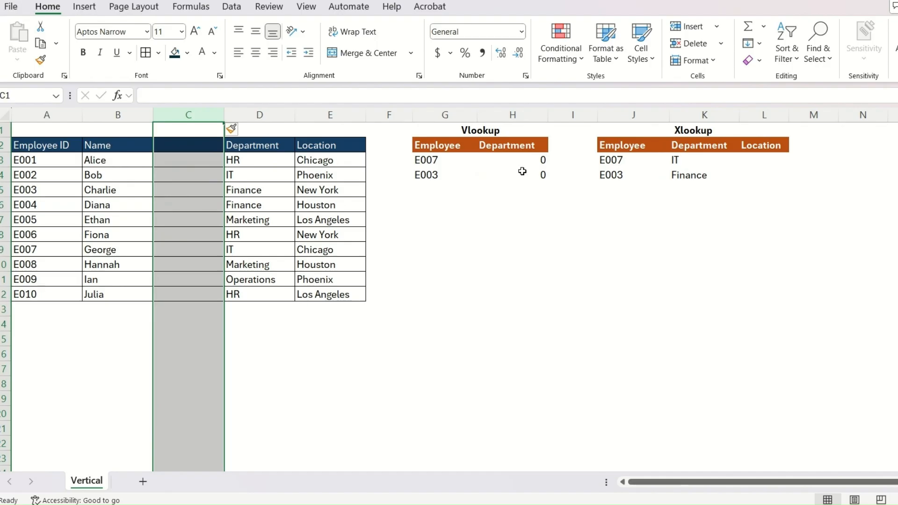
Step: Examine the XLOOKUP's return array in K3 and the VLOOKUP's column index in H3 against the blank column C, leaving both formulas unedited
left_click_drag(520, 164, 525, 176)
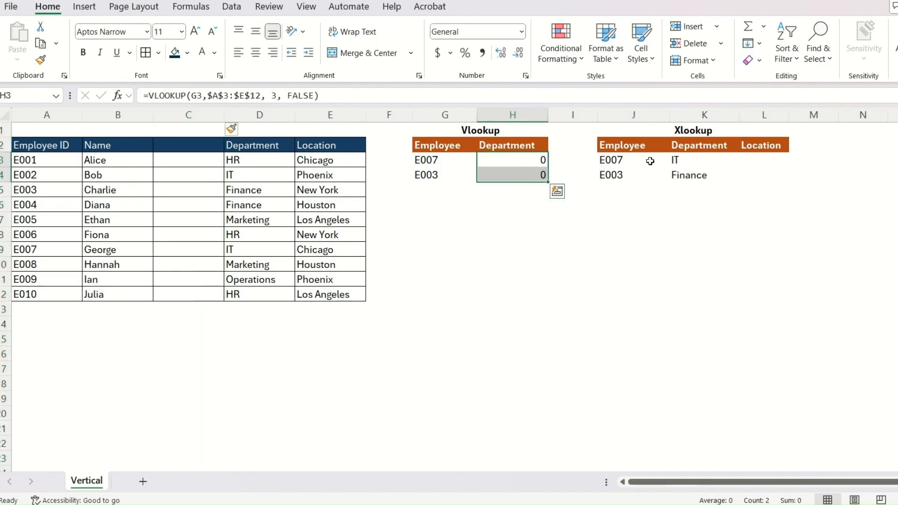
left_click(701, 161)
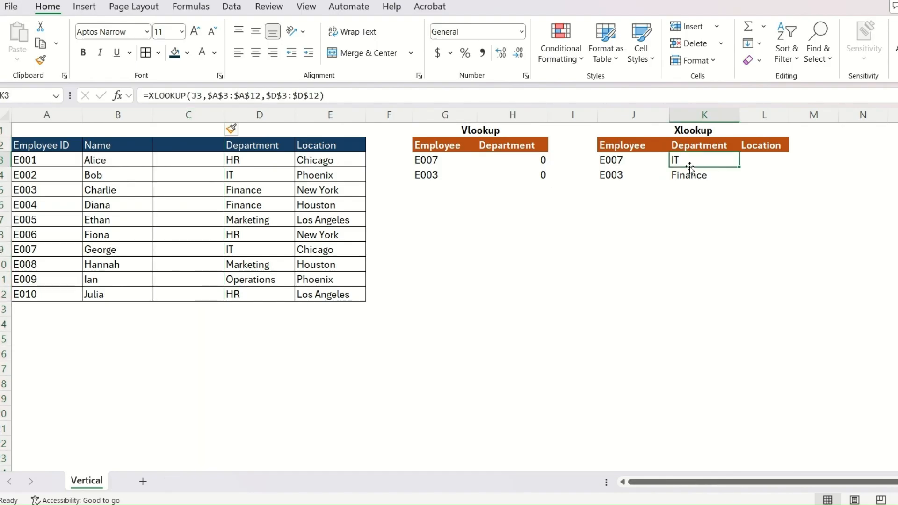
double_click(710, 159)
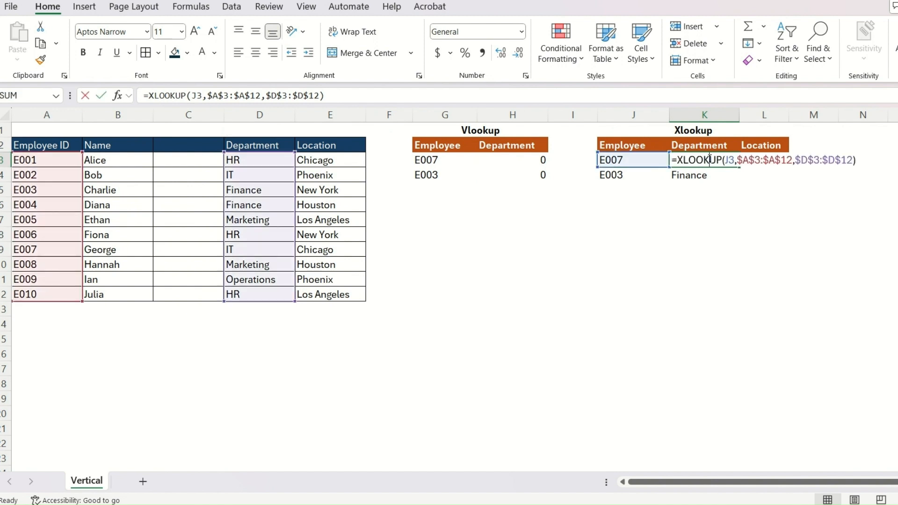
left_click_drag(794, 191, 851, 192)
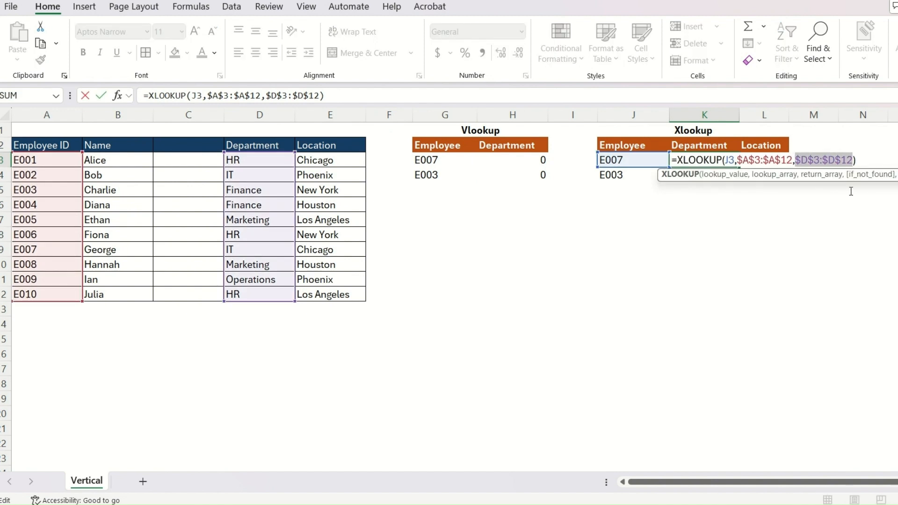
key("Escape")
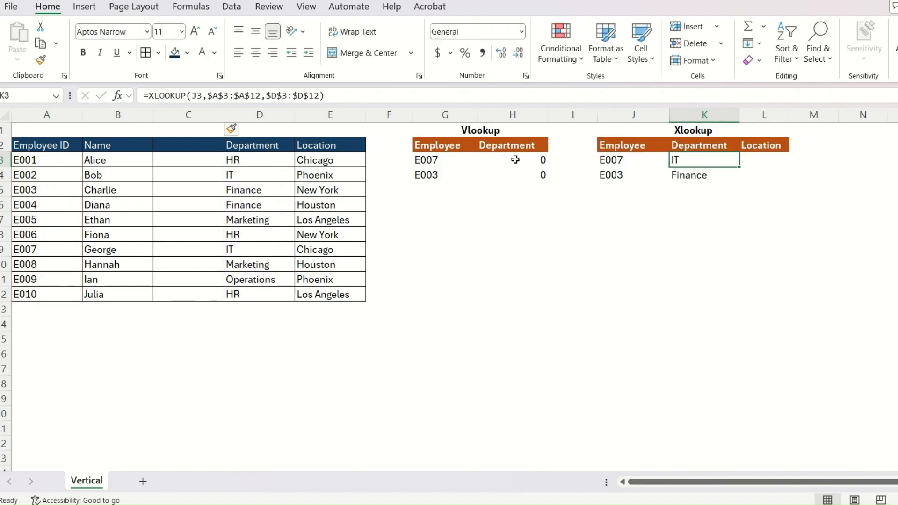
double_click(515, 160)
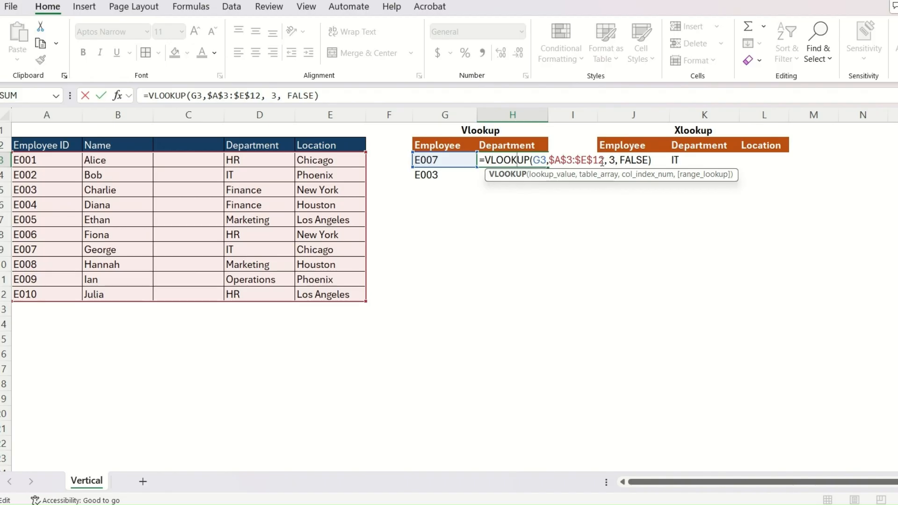
left_click_drag(201, 161, 200, 295)
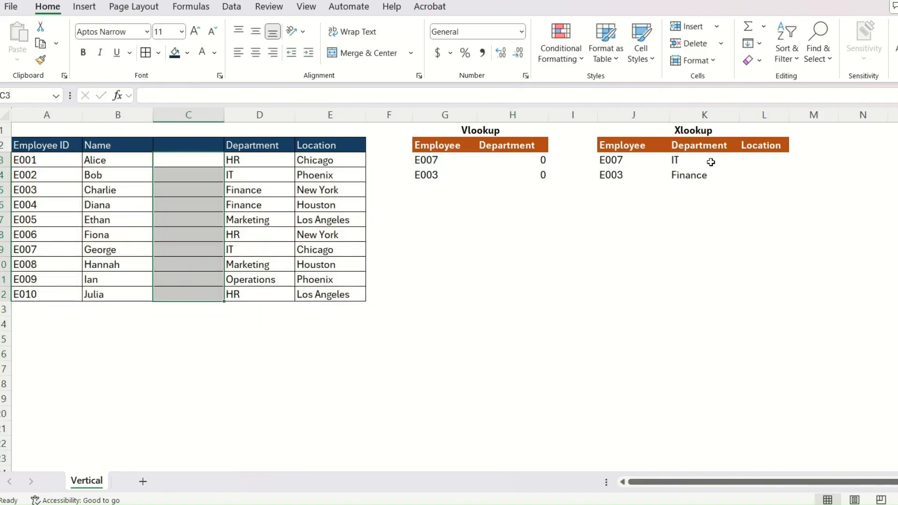
Step: Undo the insertion of the blank column before Department
key("Right")
key("Right")
key("Right")
key("Right")
key("Right")
key("ctrl+z")
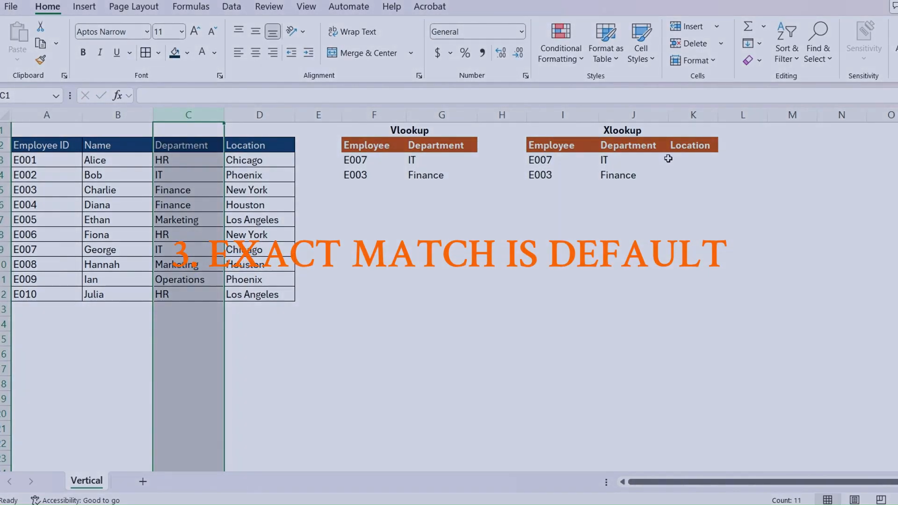
Step: Review the XLOOKUP arguments in J3, including the optional match mode, without editing the formula
left_click(634, 158)
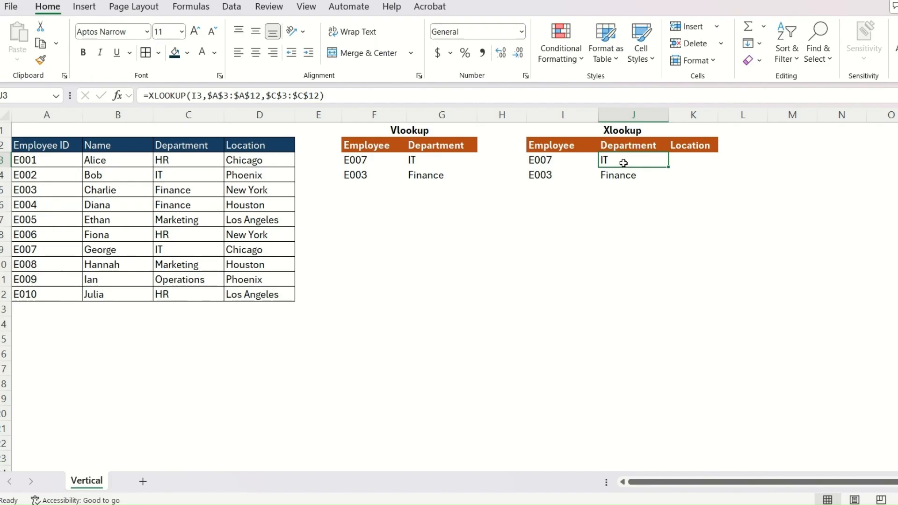
double_click(624, 163)
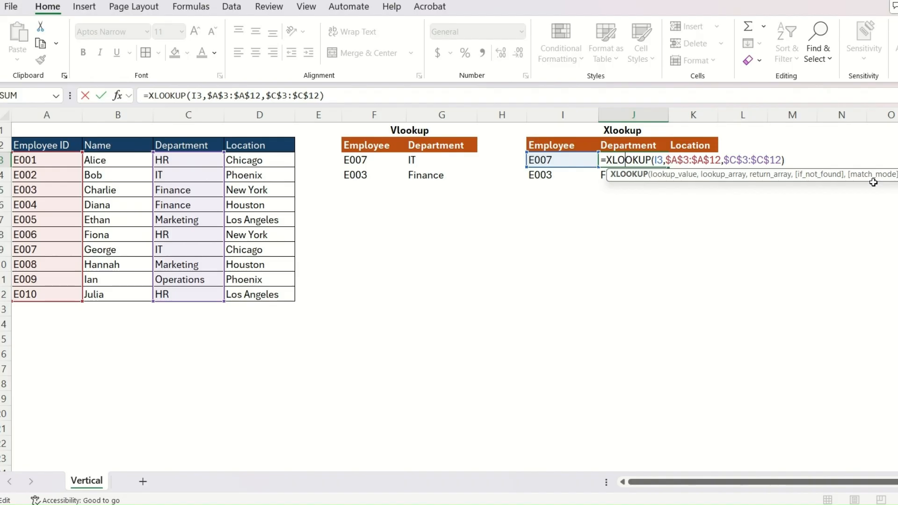
key("Return")
key("Up")
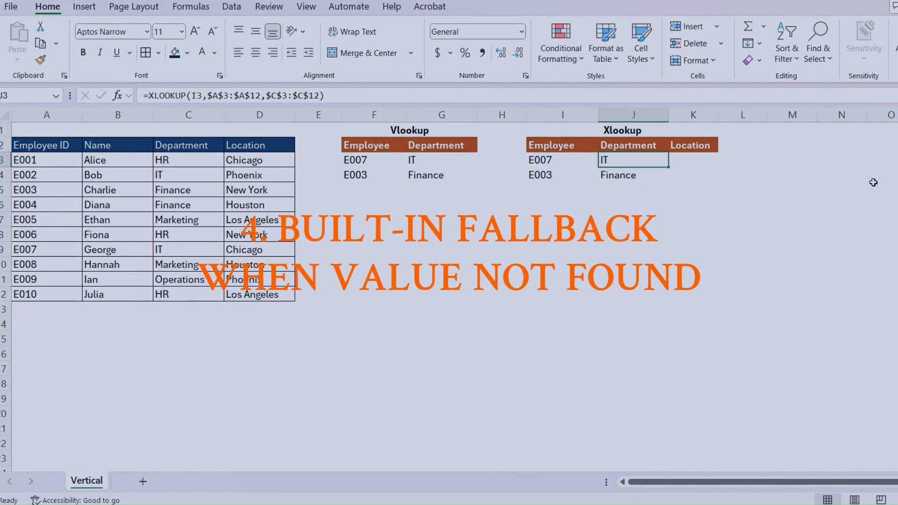
Step: Add "Not found" as the if_not_found argument of the XLOOKUP formula in J3
double_click(630, 159)
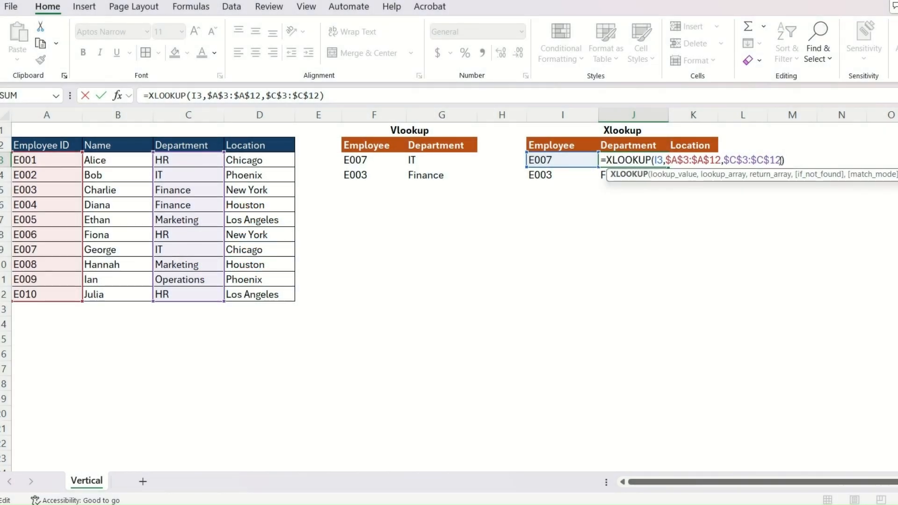
left_click(782, 160)
type(",")
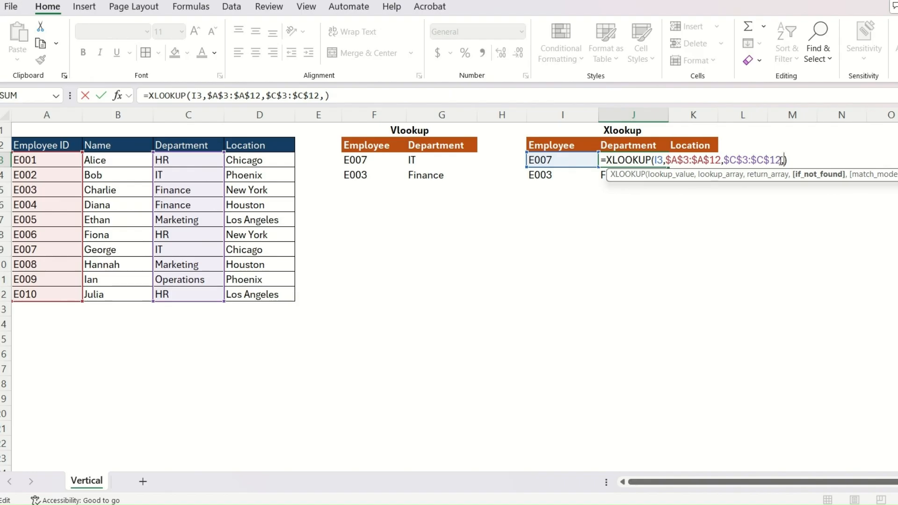
type("\"Not found\"")
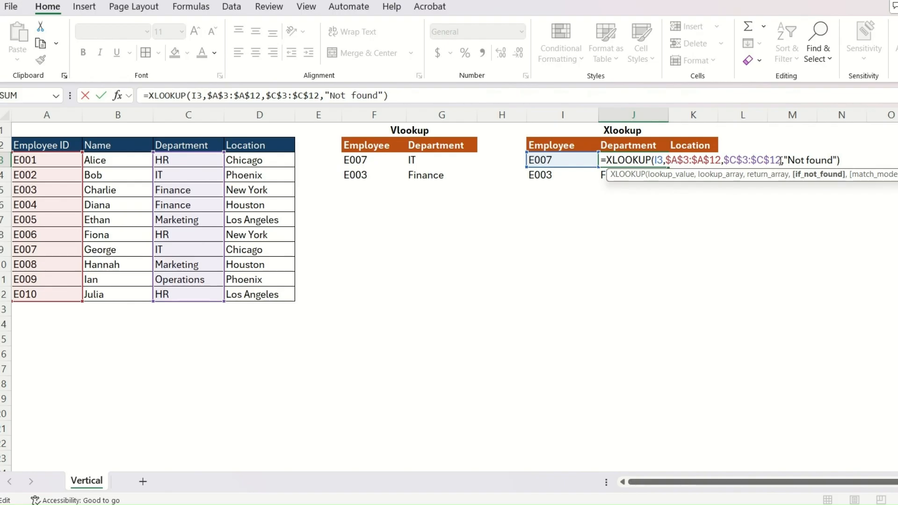
key("Return")
Step: Append 1 to the lookup employee ID in I3 to test the XLOOKUP's fallback
key("Up")
key("Left")
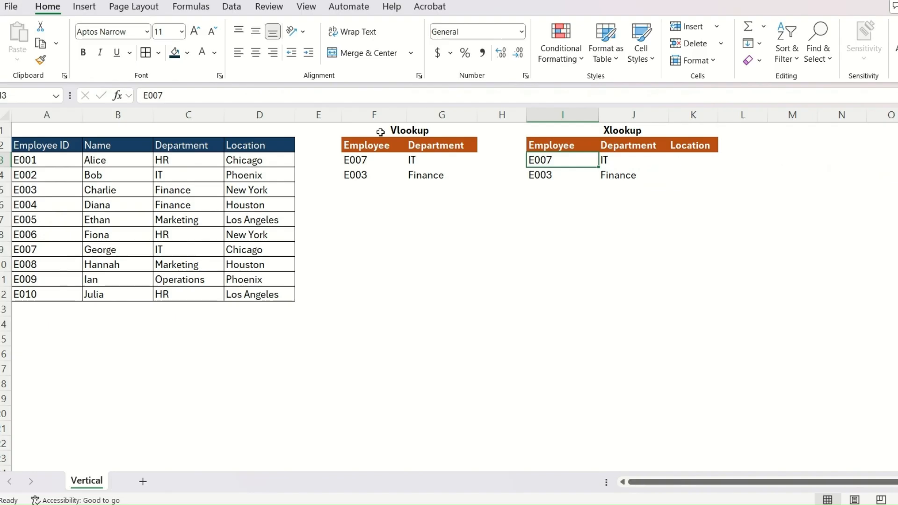
left_click(229, 94)
type("1")
key("Return")
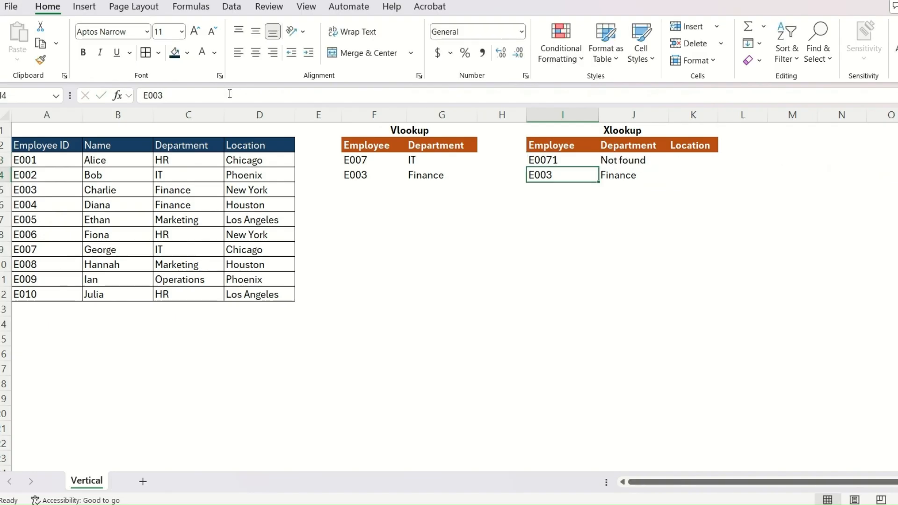
Step: Undo the employee ID change in I3 and the "Not found" argument added to the XLOOKUP formula in J3
key("Up")
key("Right")
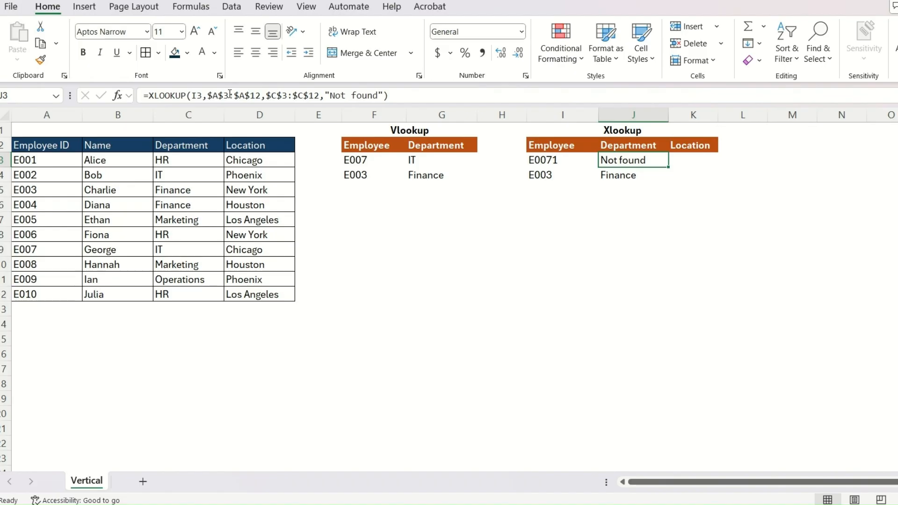
key("ctrl+z")
key("Right")
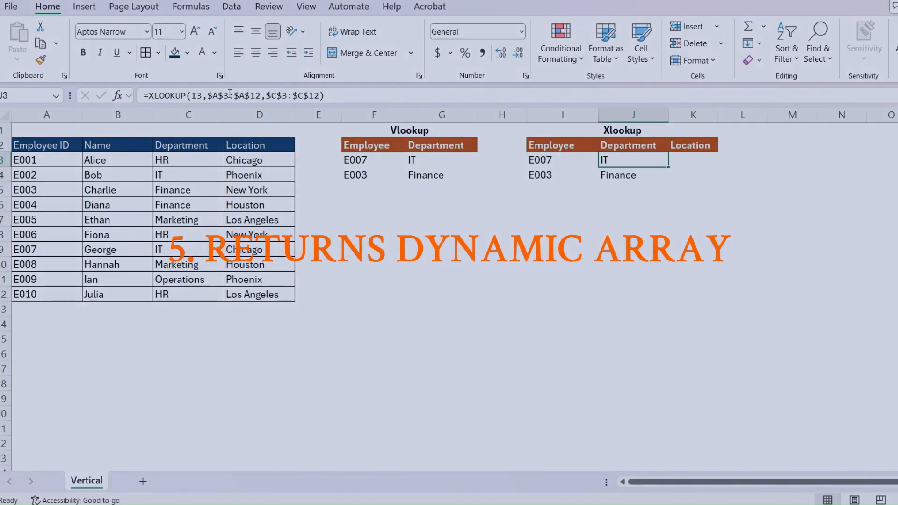
Step: Extend the return array of the XLOOKUP in J3 to $C$3:$D$12 so it covers both Department and Location
left_click_drag(638, 146, 686, 159)
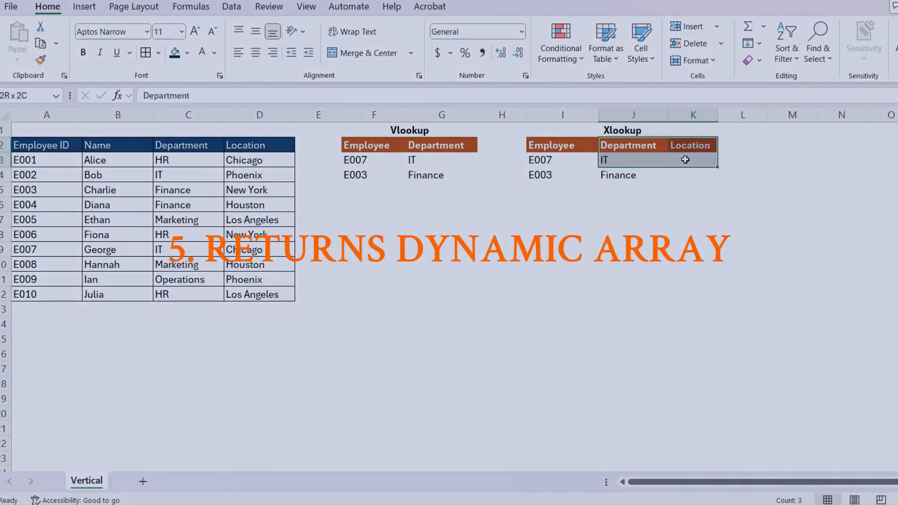
left_click(643, 159)
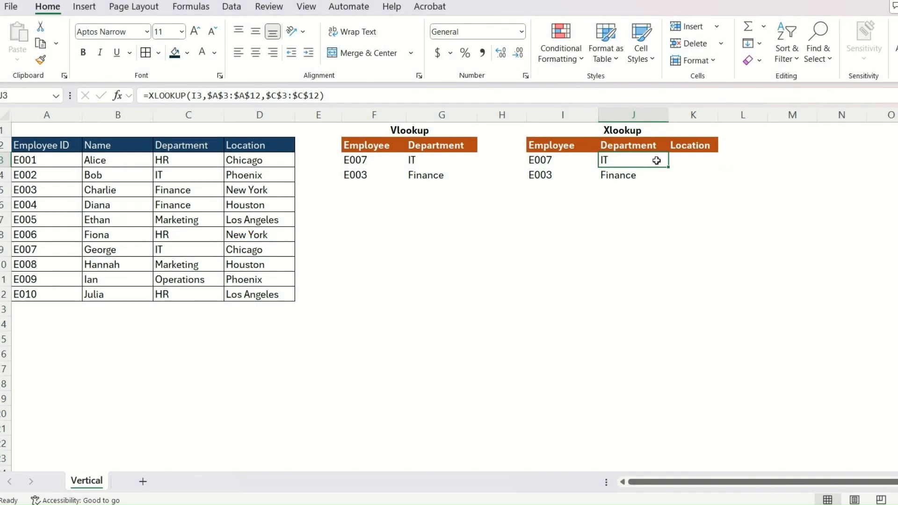
double_click(627, 159)
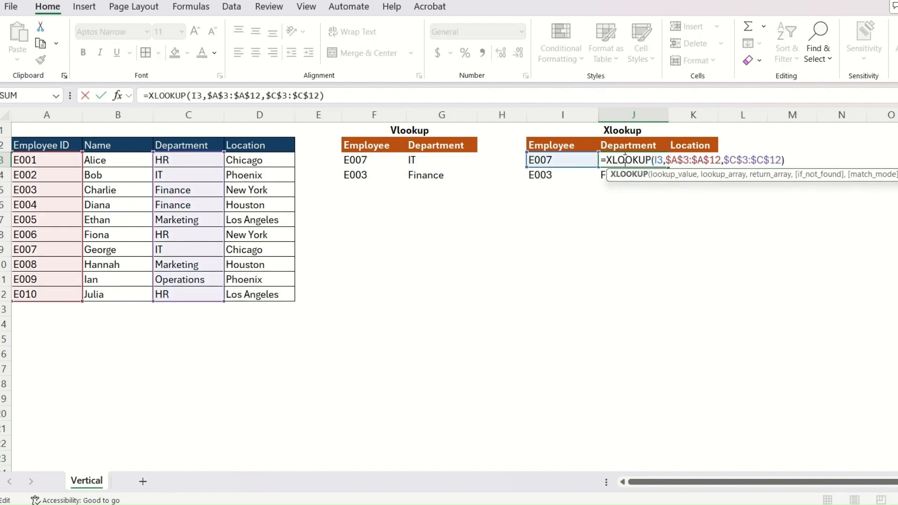
left_click_drag(168, 160, 240, 283)
left_click_drag(197, 158, 271, 295)
key("F4")
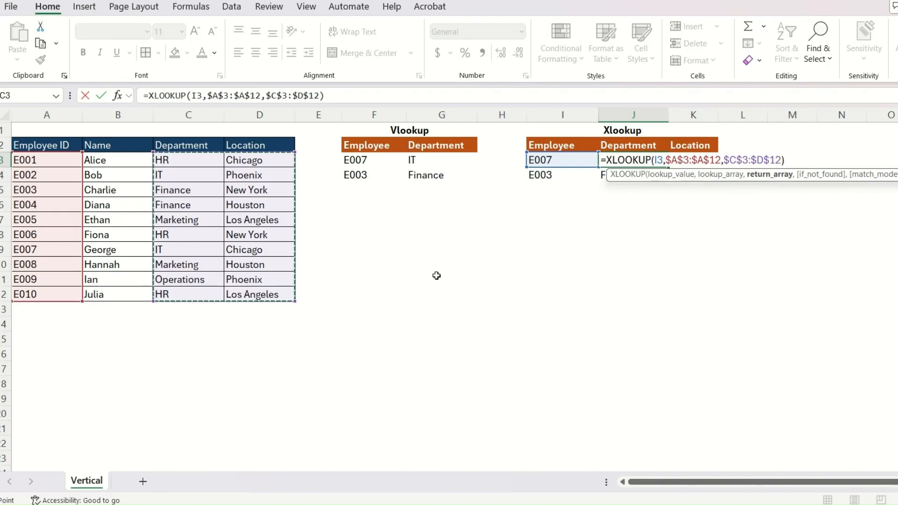
key("Return")
Step: Fill the two-column XLOOKUP formula from J3 down to J4 and highlight the spilled results in J3:K3
key("Up")
key("shift+Down")
key("ctrl+d")
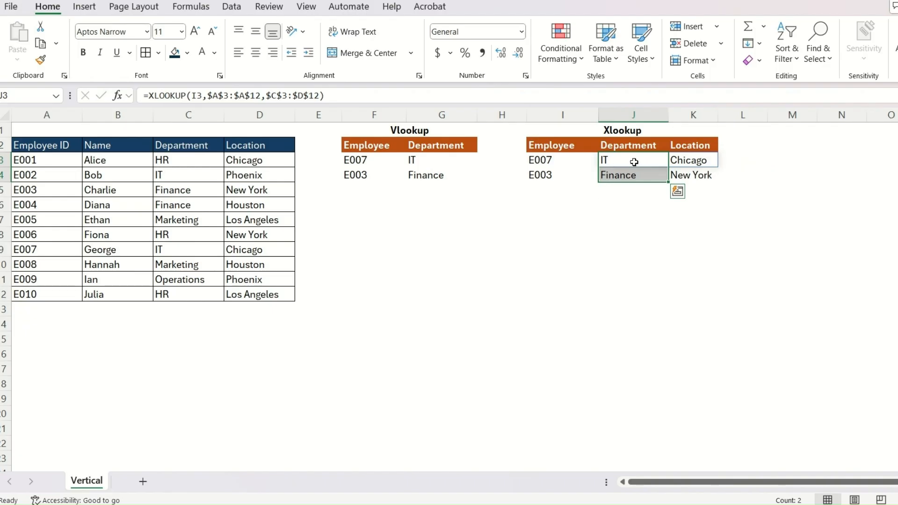
left_click_drag(627, 161, 685, 160)
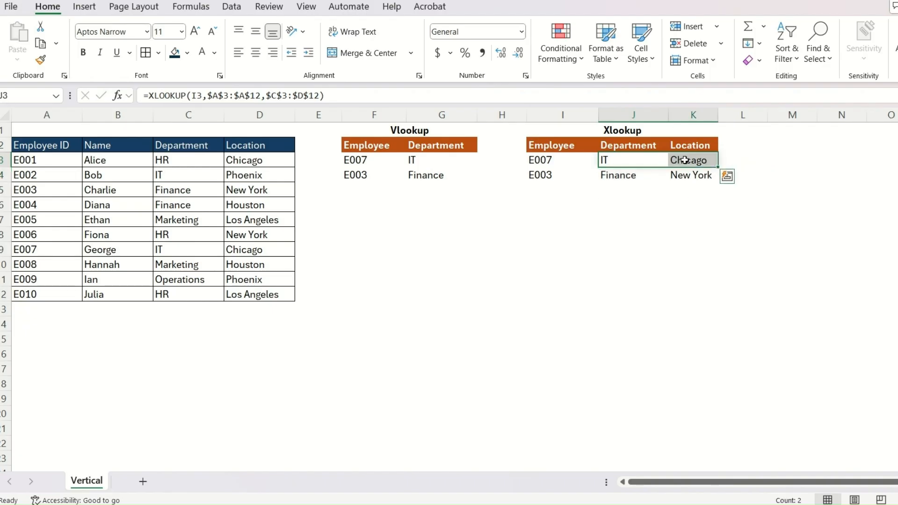
Step: Demonstrate opening the XLOOKUP formula in J3 for in-cell editing, cancelling each time without editing it
left_click(643, 160)
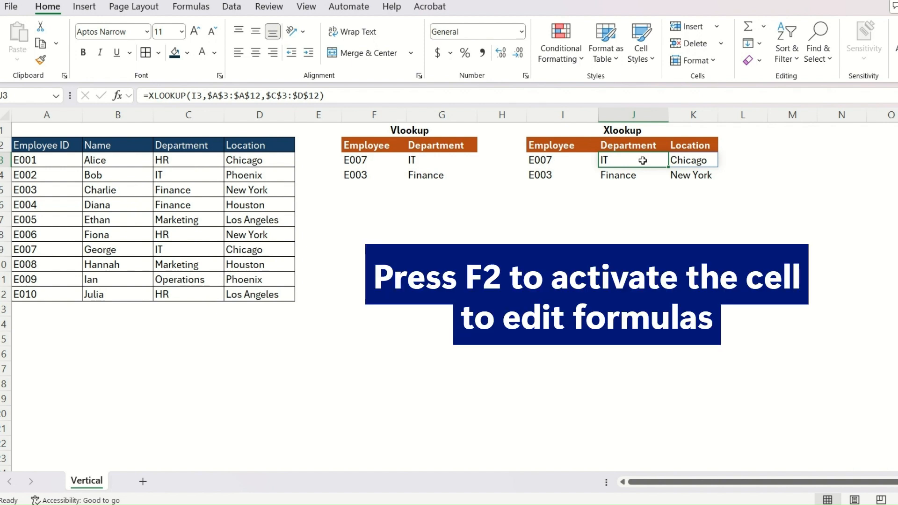
key("F2")
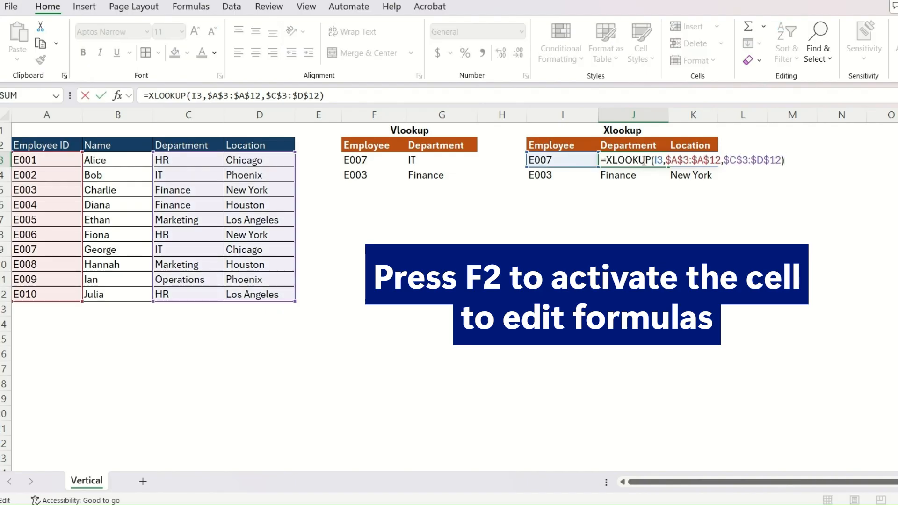
key("Escape")
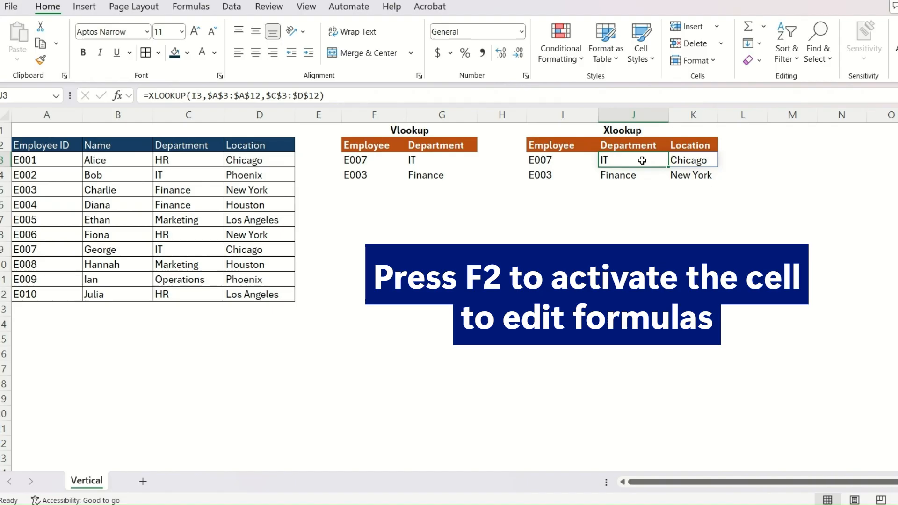
double_click(642, 161)
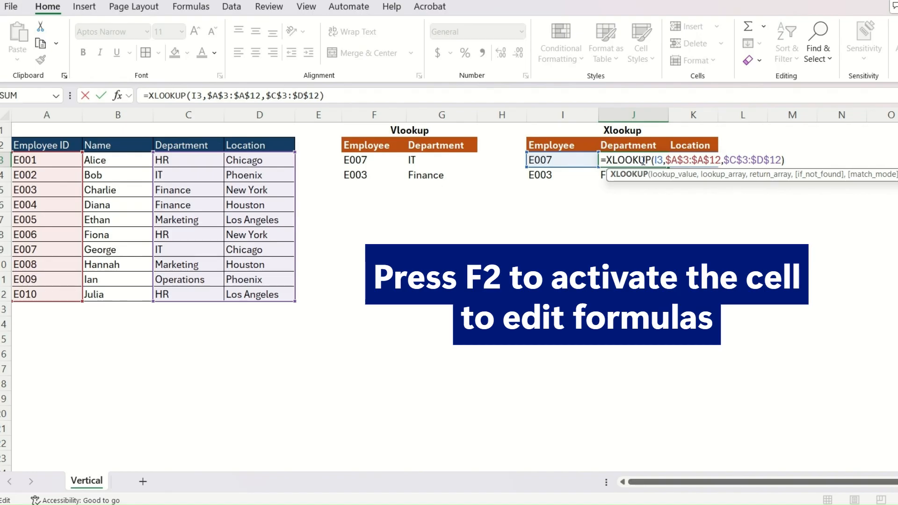
key("Escape")
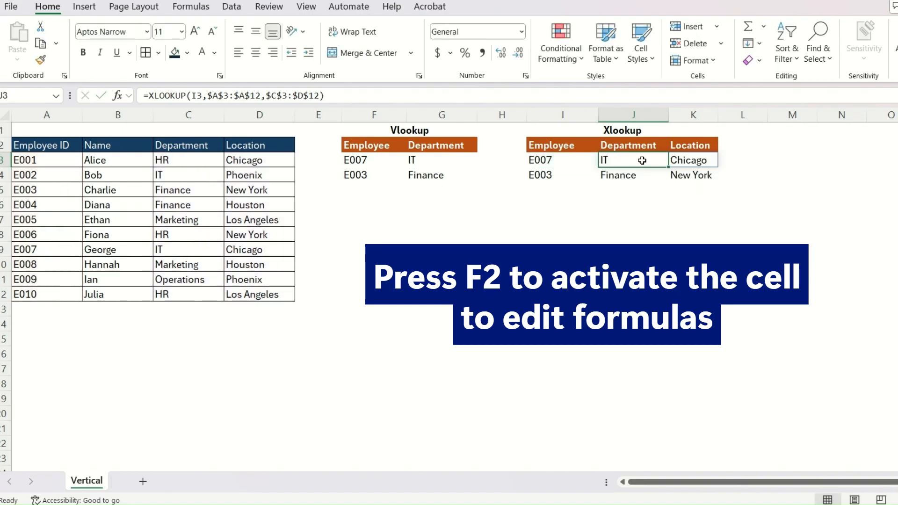
Step: Reopen the formula in J3, move the insertion point through its return array reference, and commit it without editing
key("F2")
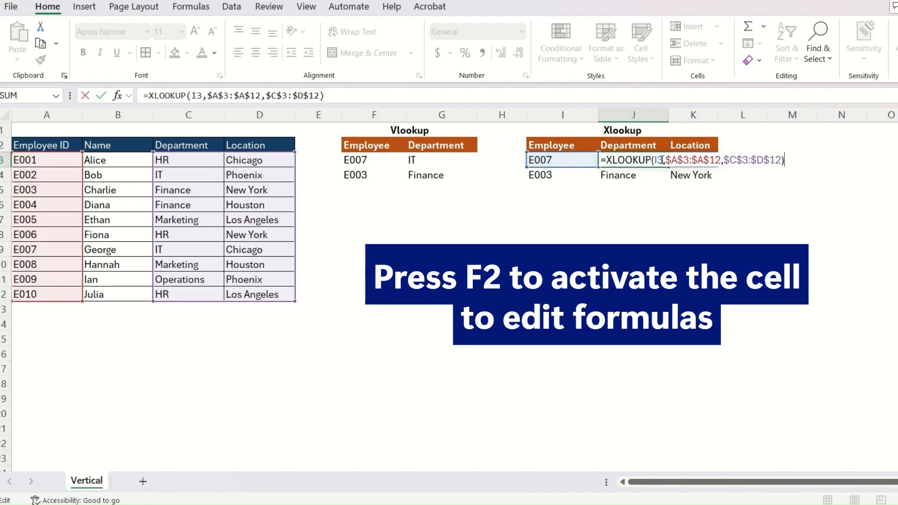
left_click(773, 161)
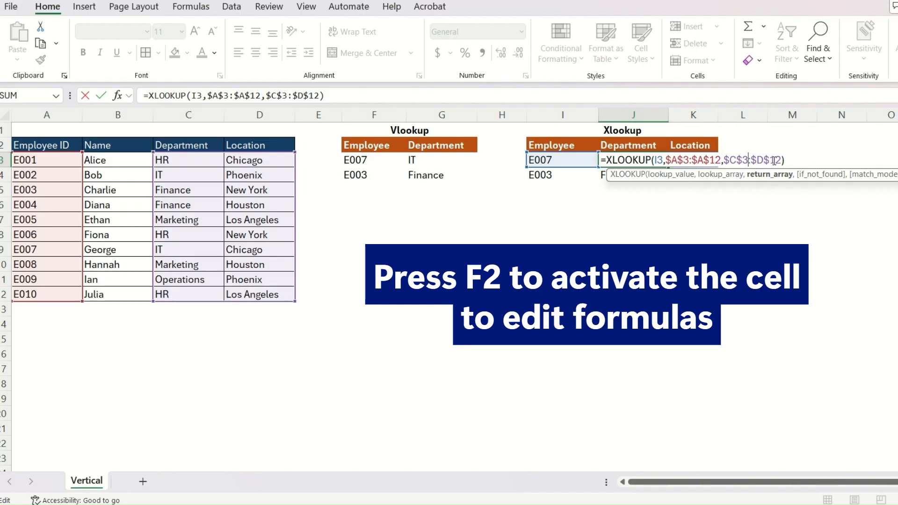
key("Left")
key("Left")
key("Left")
key("Left")
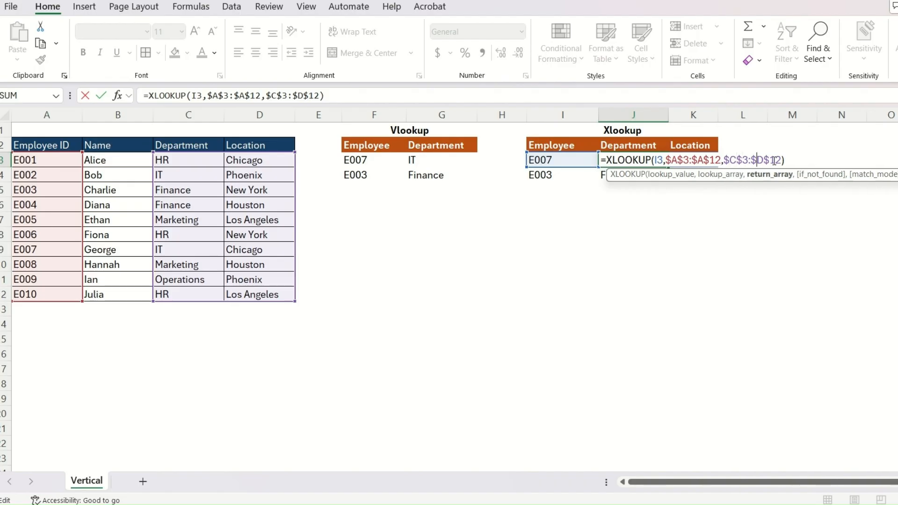
key("ctrl+Return")
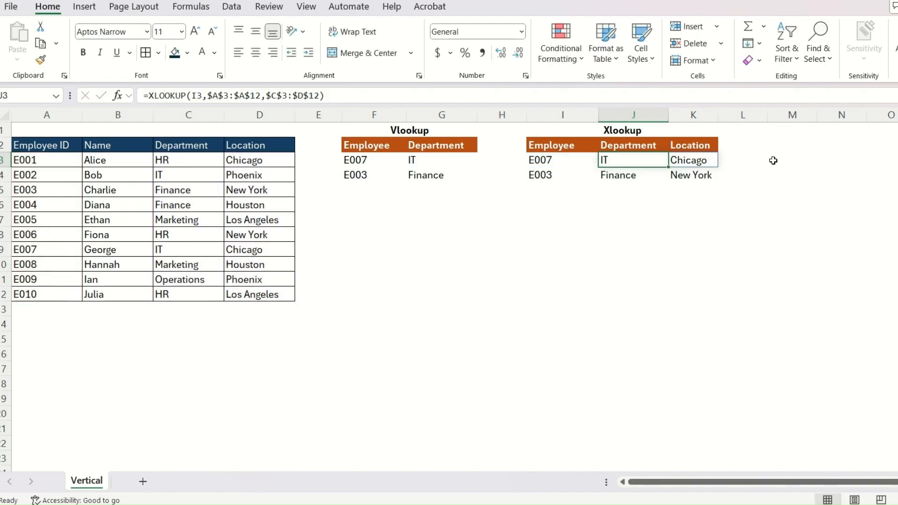